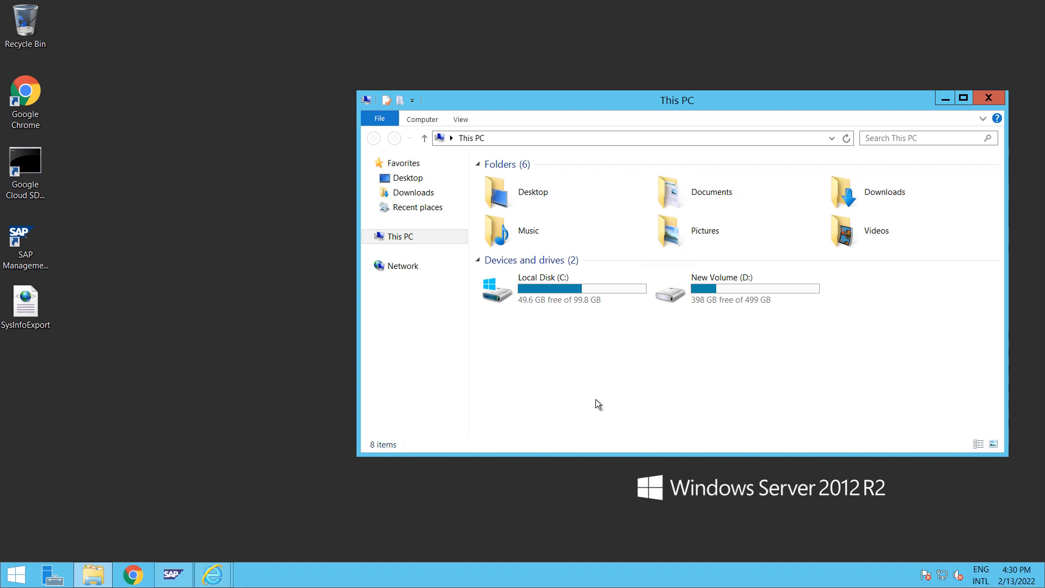
left_click(133, 576)
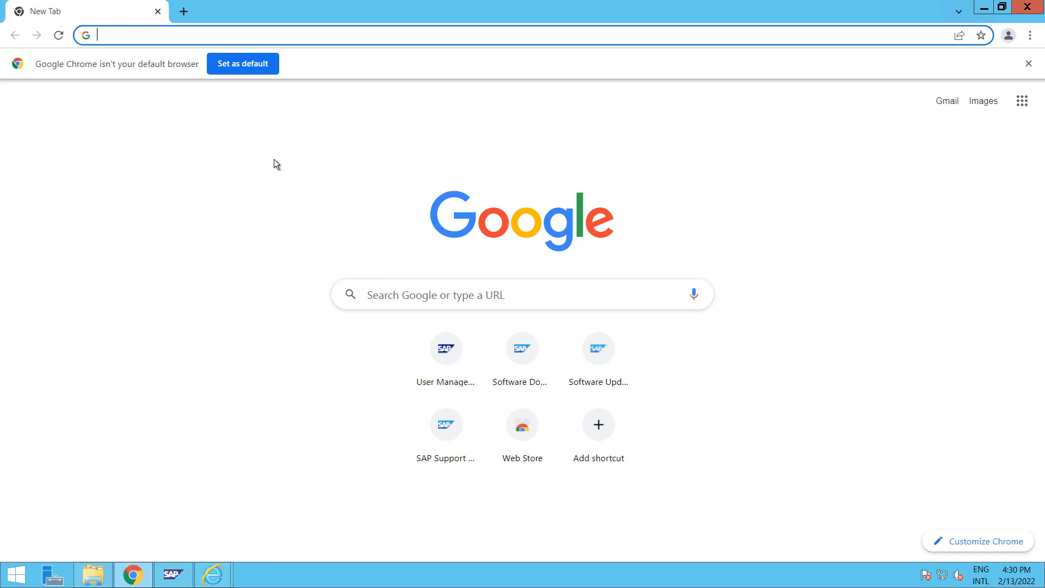
type("http://nwlama:50000/nwa")
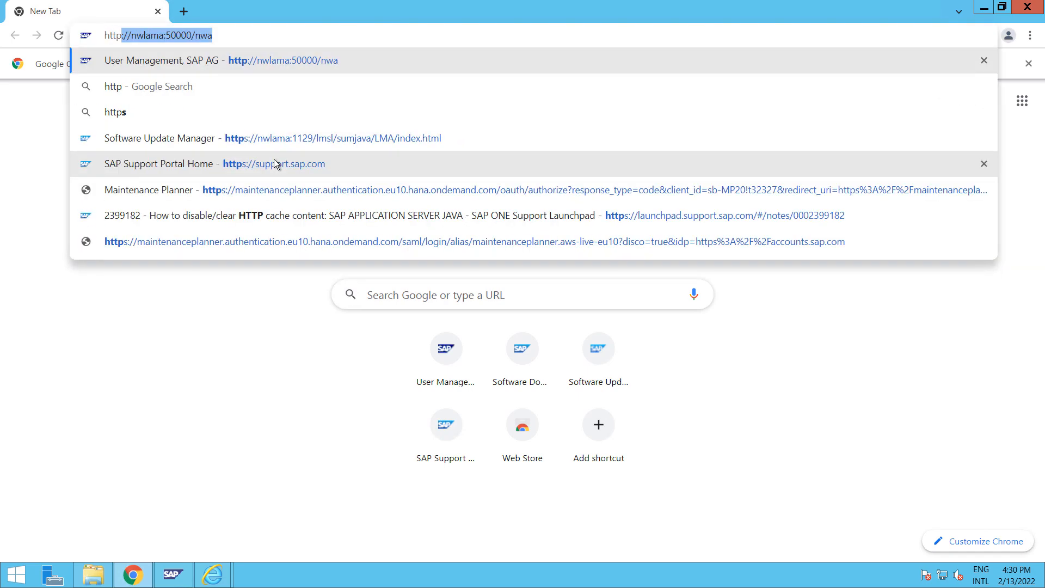
key("Return")
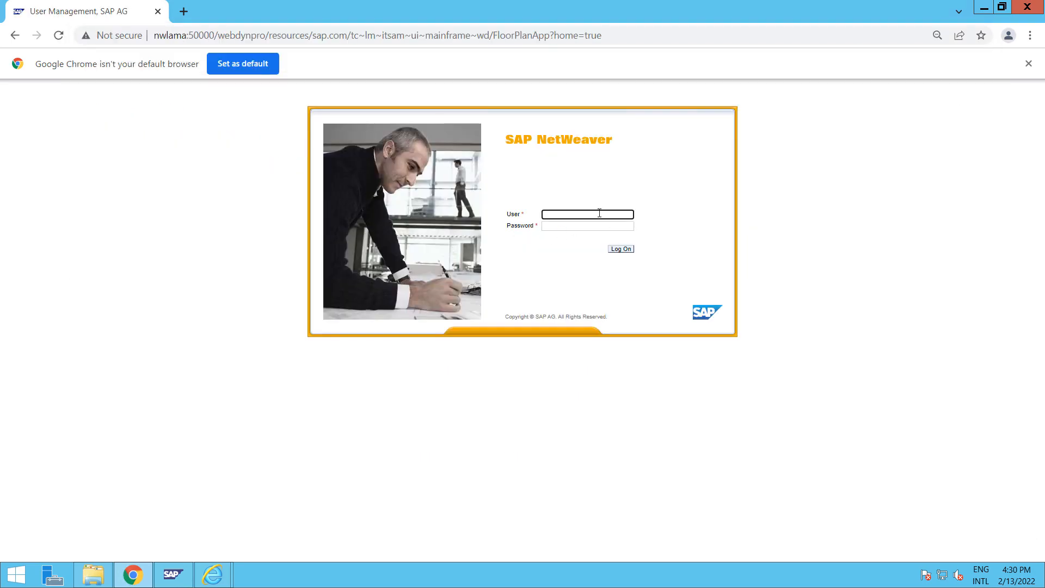
Log on as user administrator with the account password
left_click(600, 213)
type("administrator")
key("Tab")
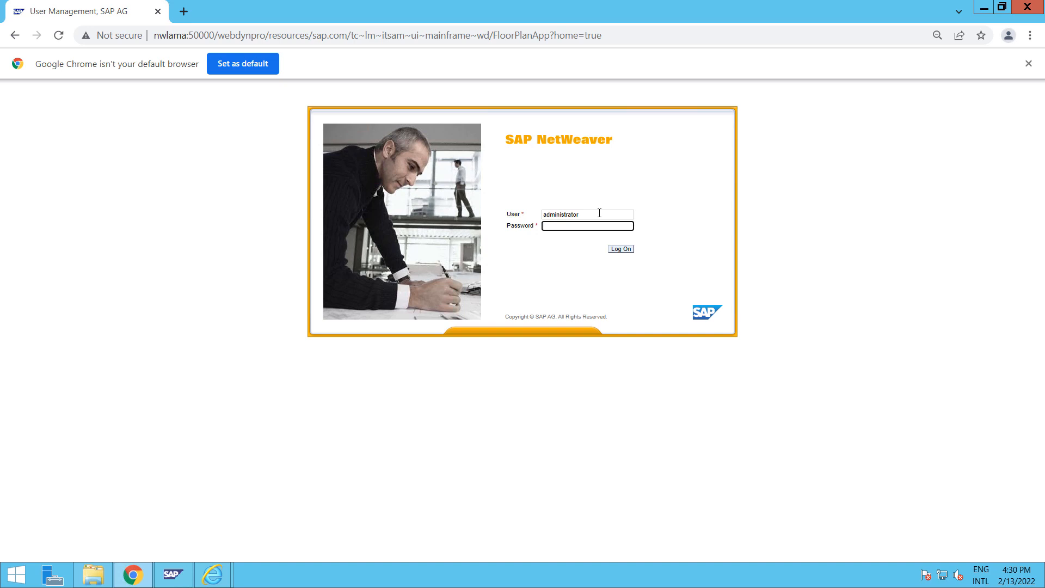
type("•")
key("Return")
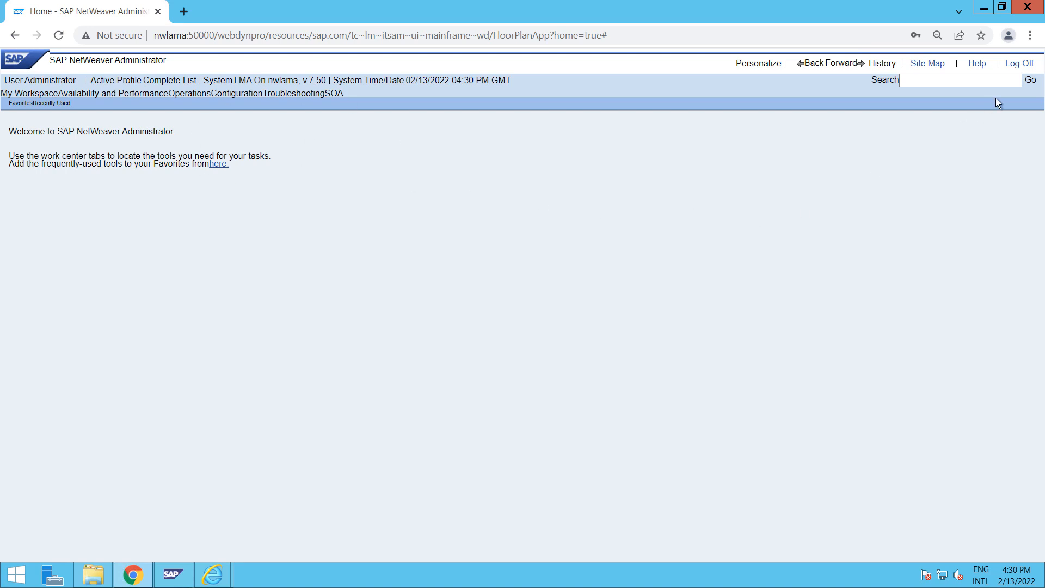
Log off NetWeaver Administrator and search Chrome settings for 'cookies'
left_click(1019, 65)
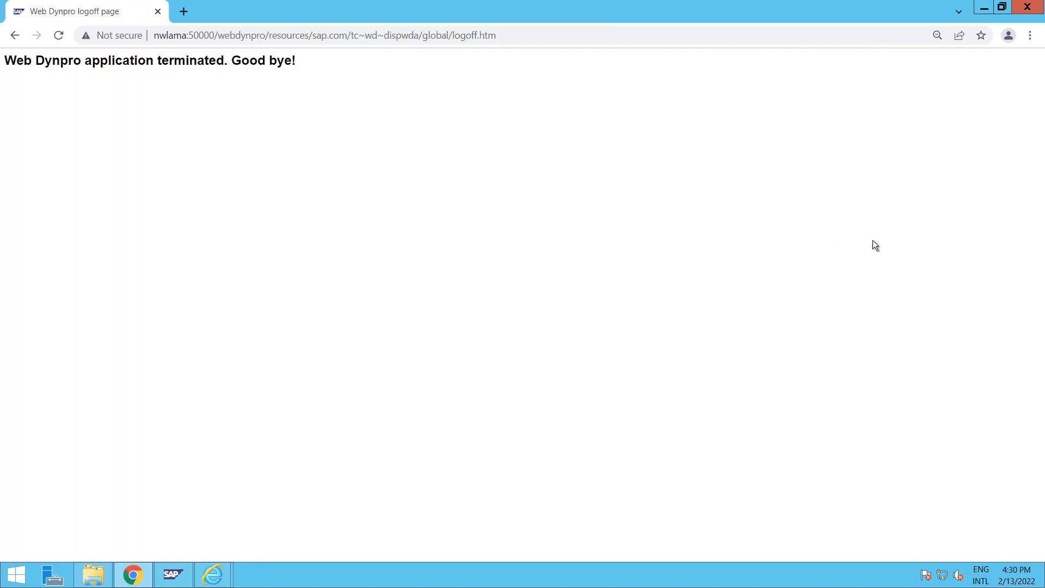
left_click(1031, 36)
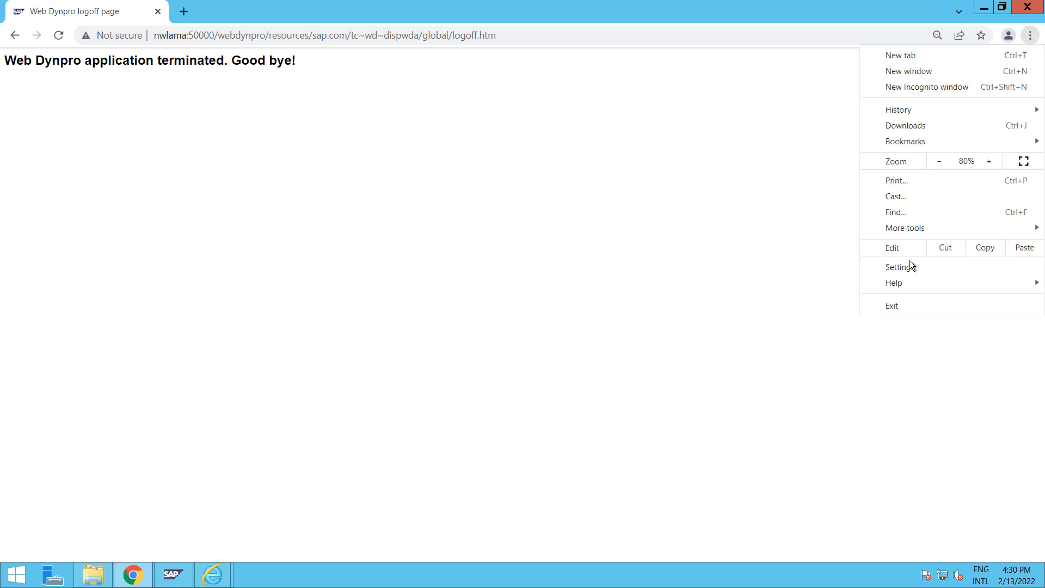
left_click(926, 273)
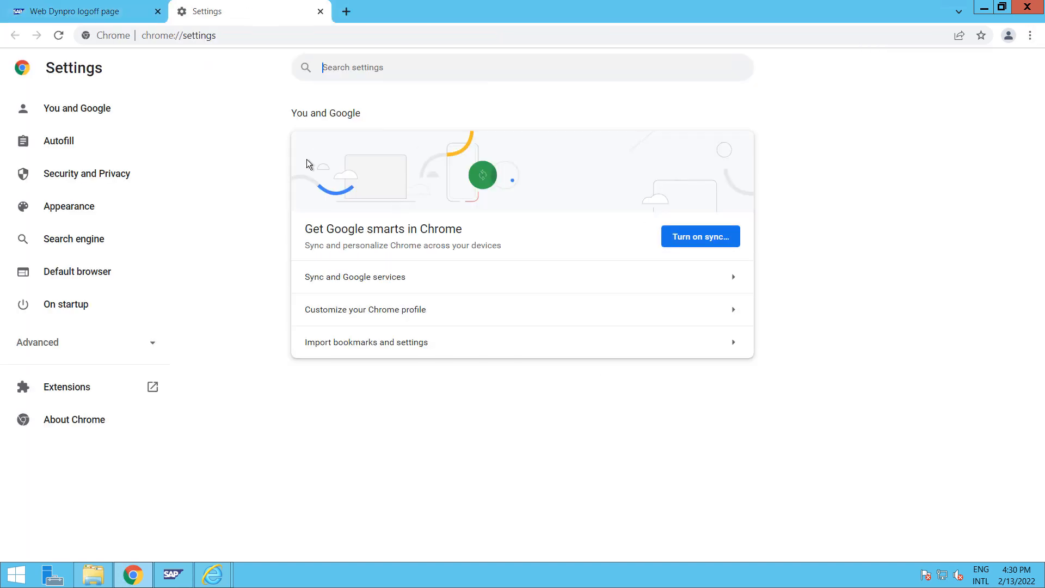
left_click(409, 75)
type("cookies")
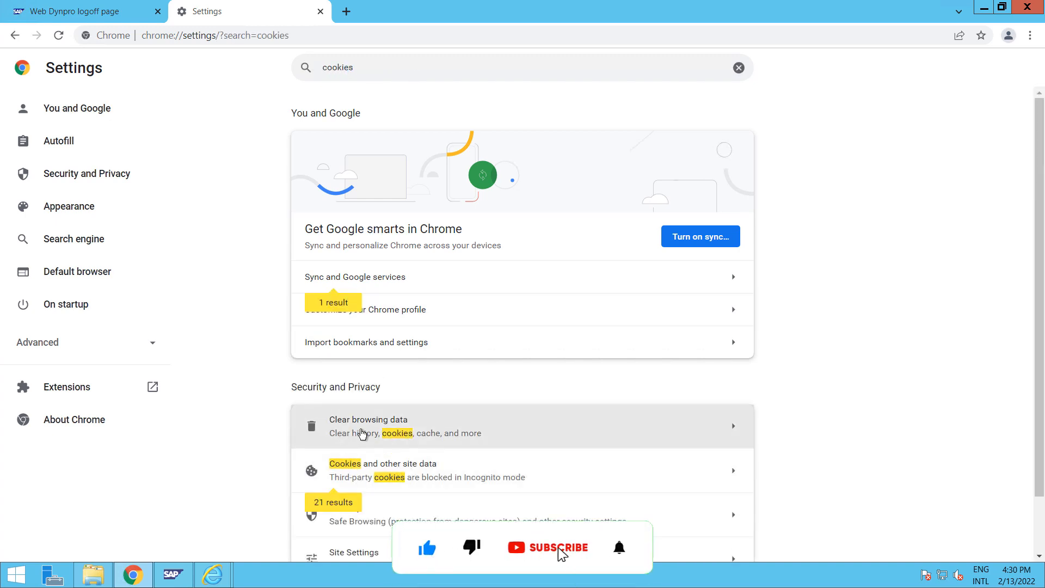
Clear all-time browsing history, cookies and cached files, then close Chrome
left_click(409, 436)
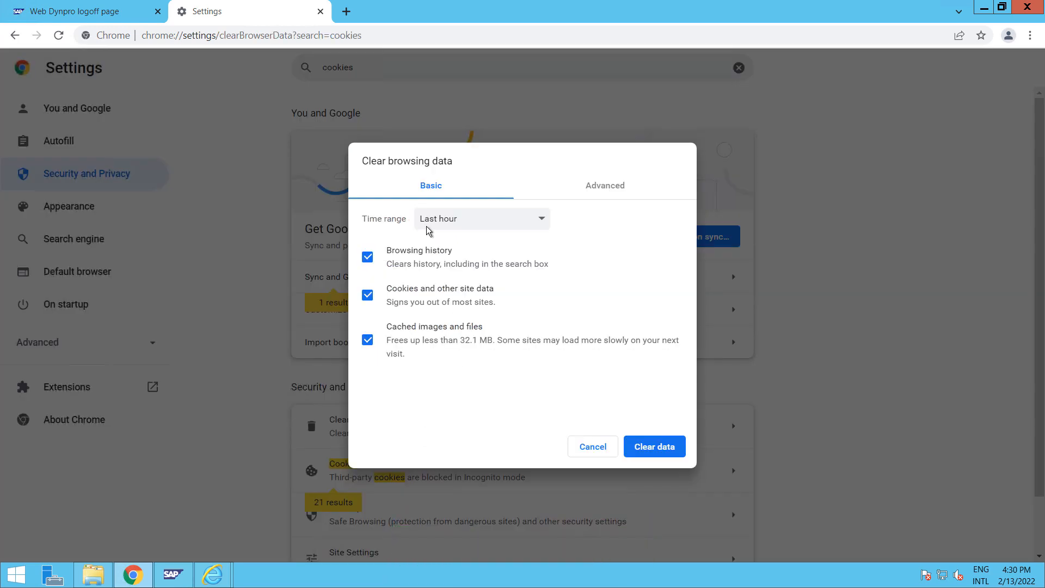
left_click(466, 224)
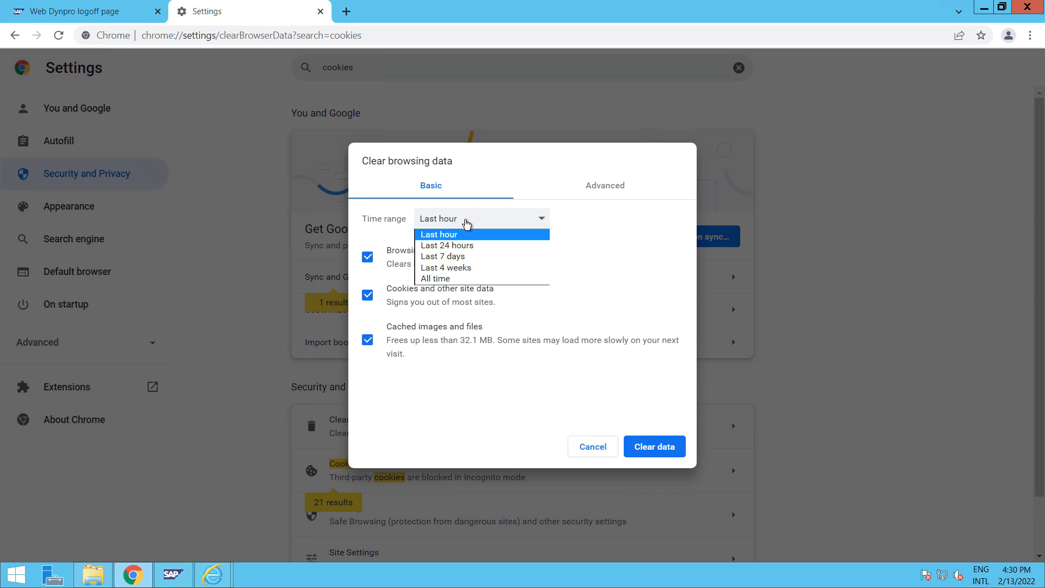
key("Return")
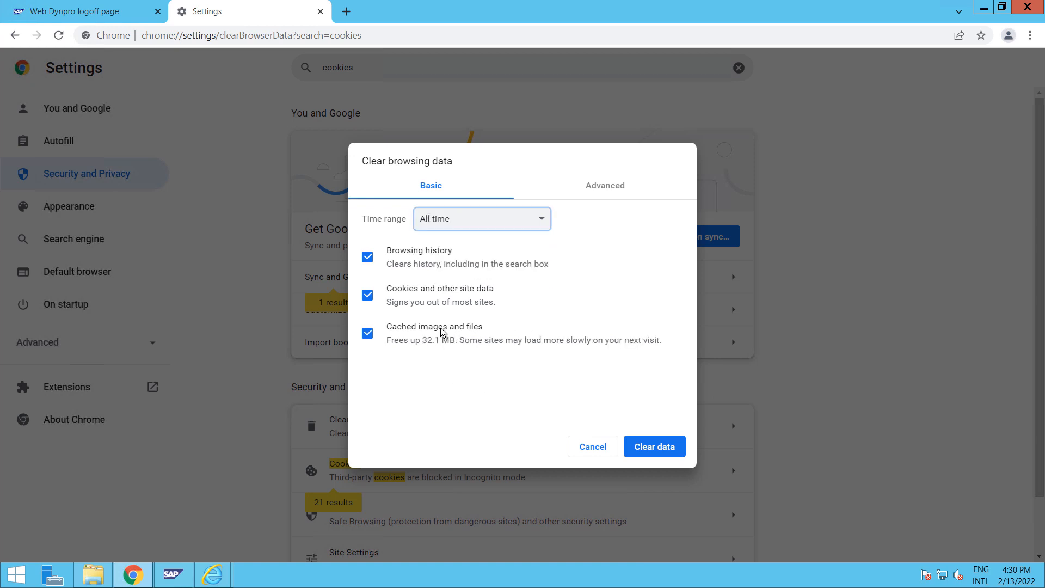
left_click(653, 452)
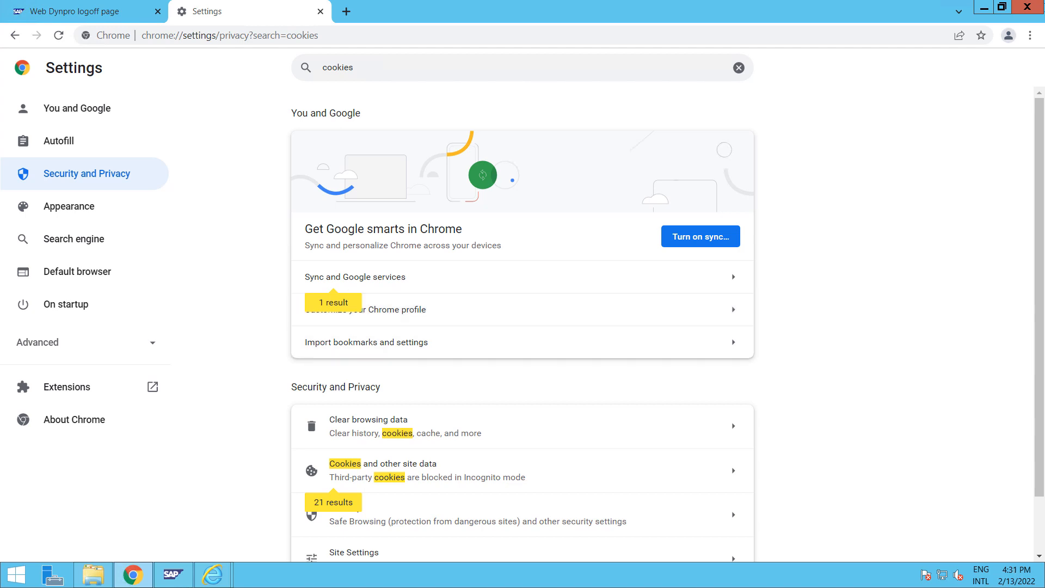
left_click(1028, 7)
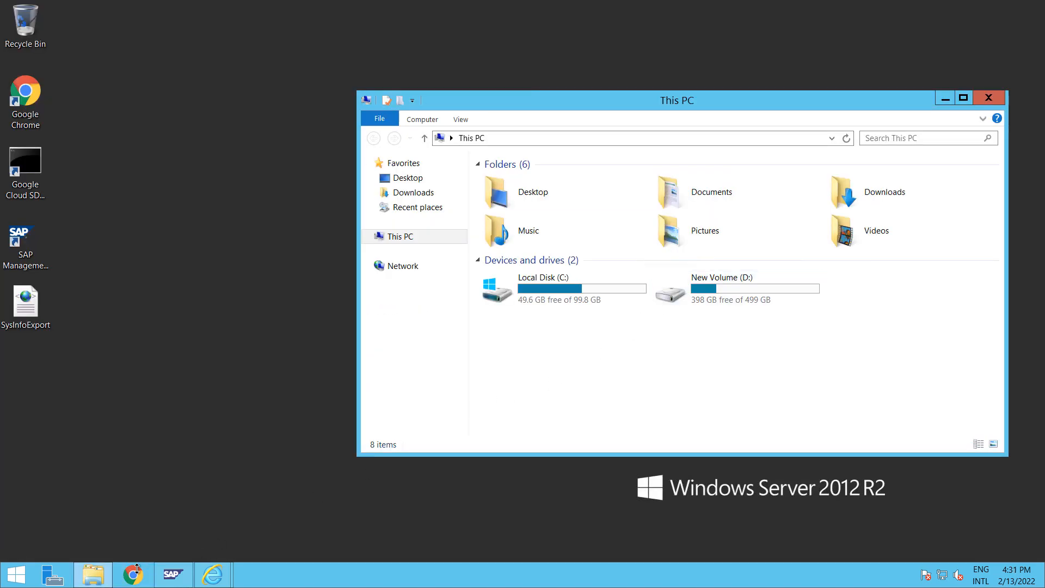
left_click(137, 568)
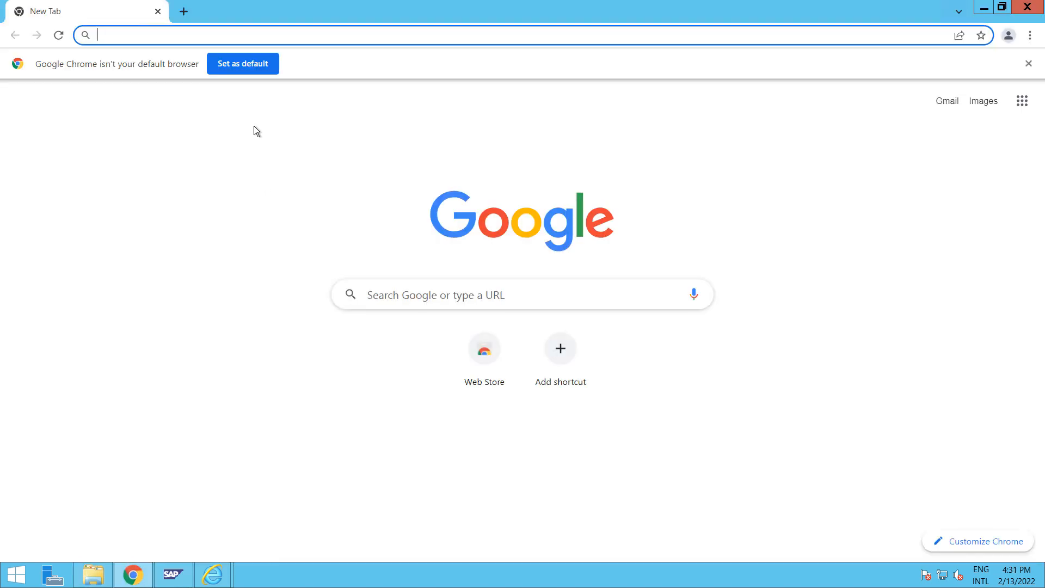
type("http")
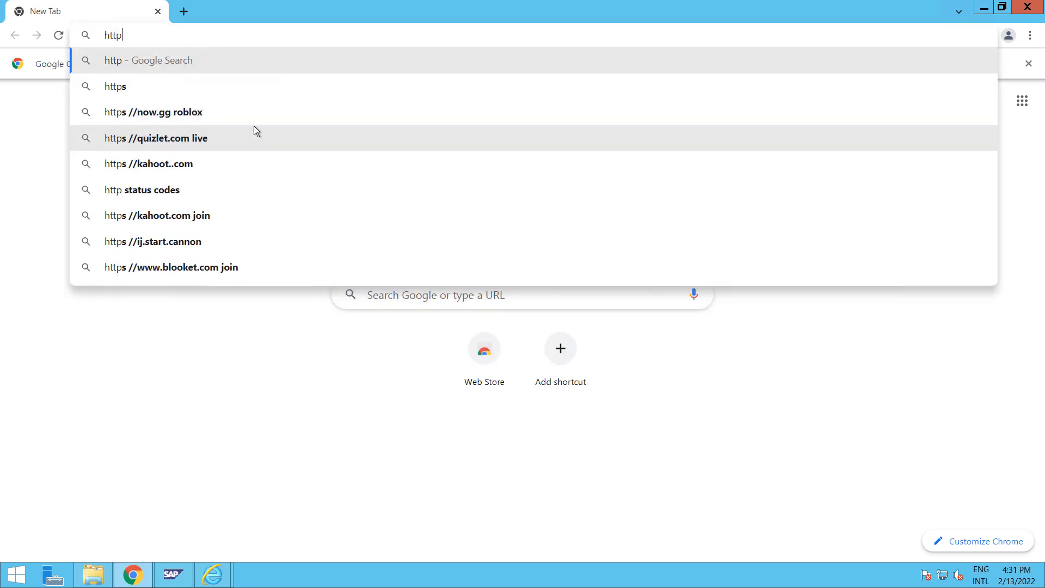
type("://")
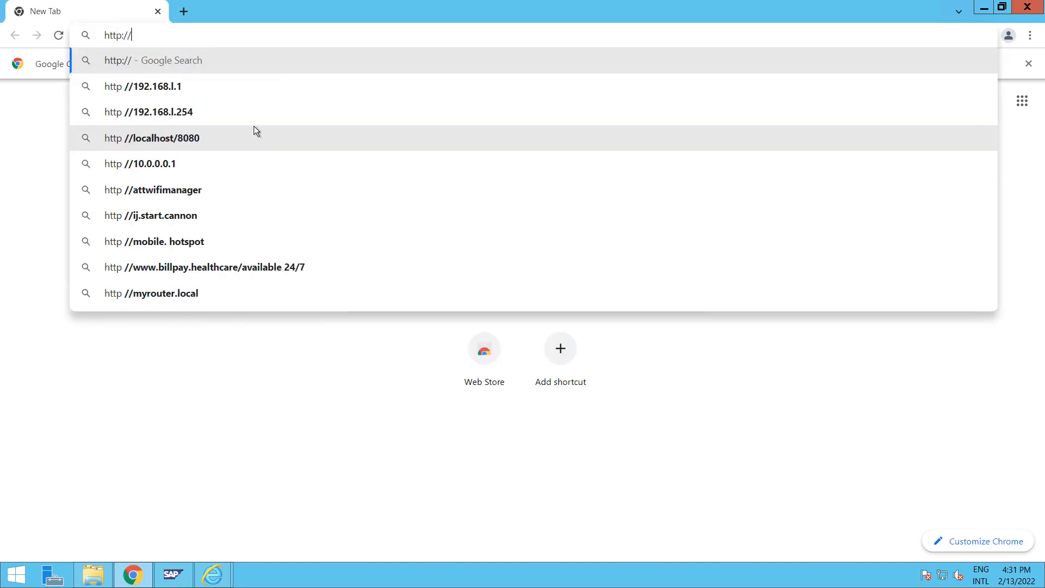
type("nwl")
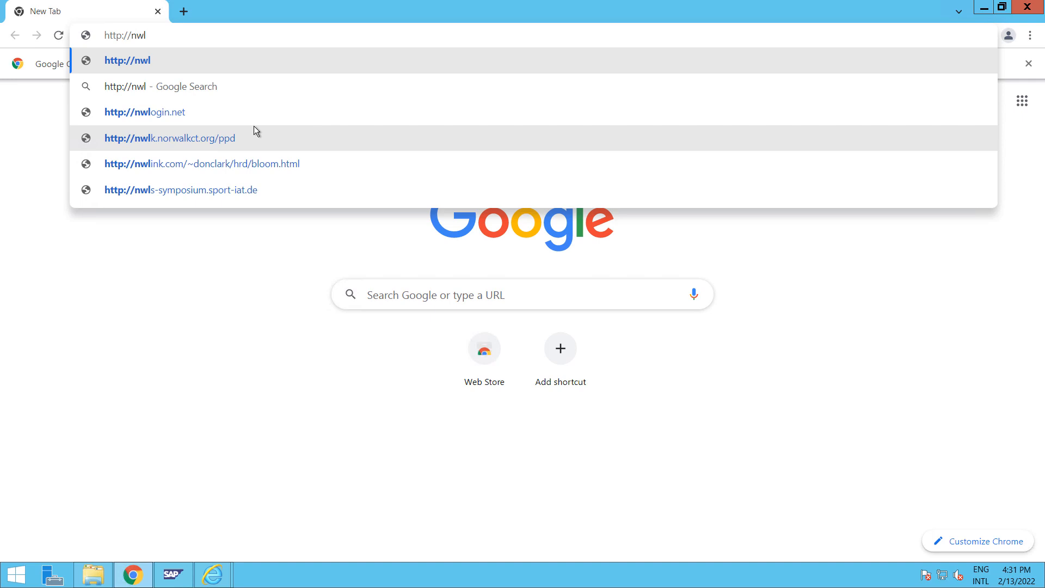
type("a")
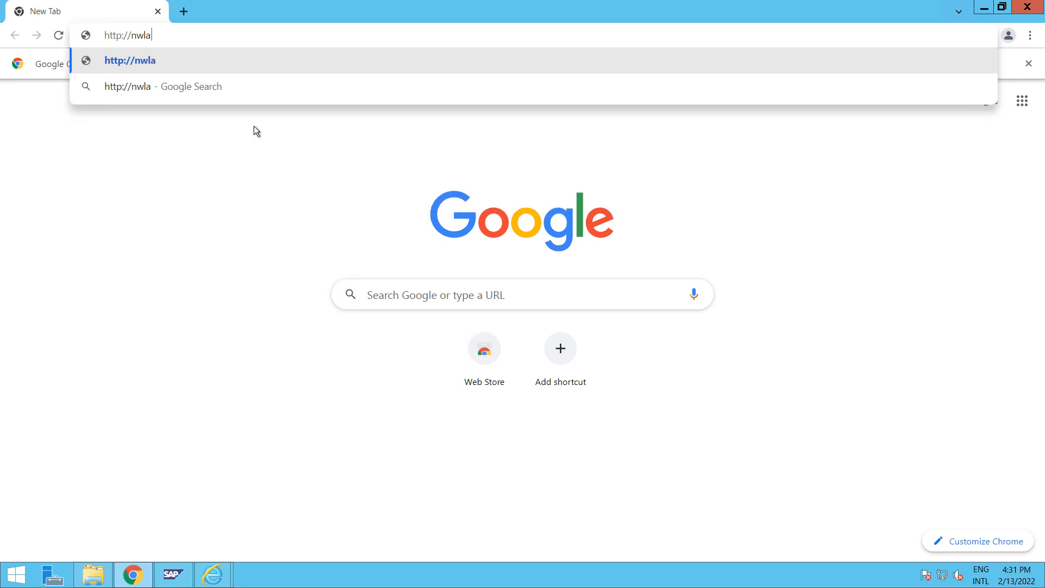
type("ma:5000")
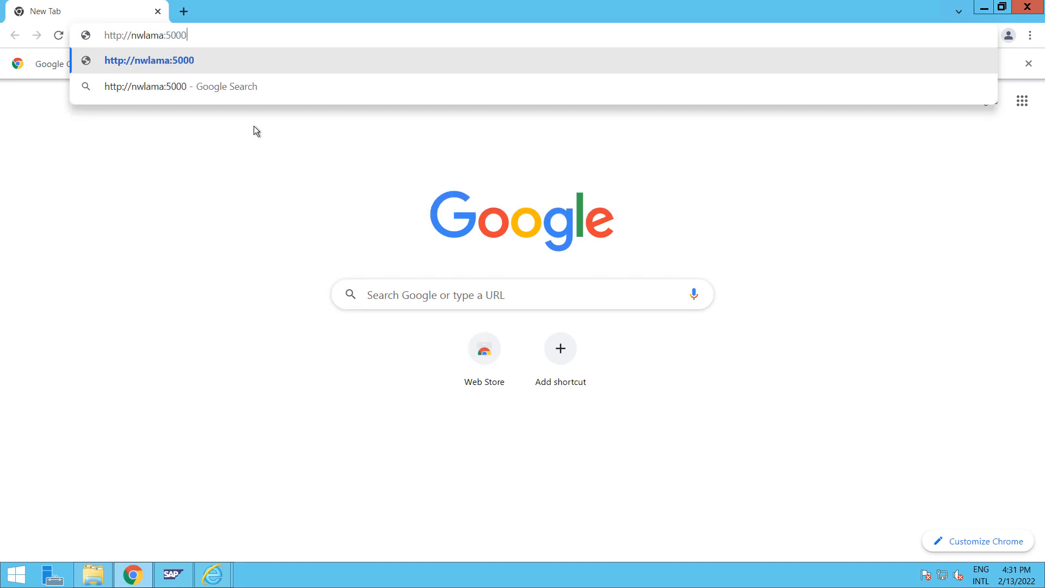
type("0")
key("Return")
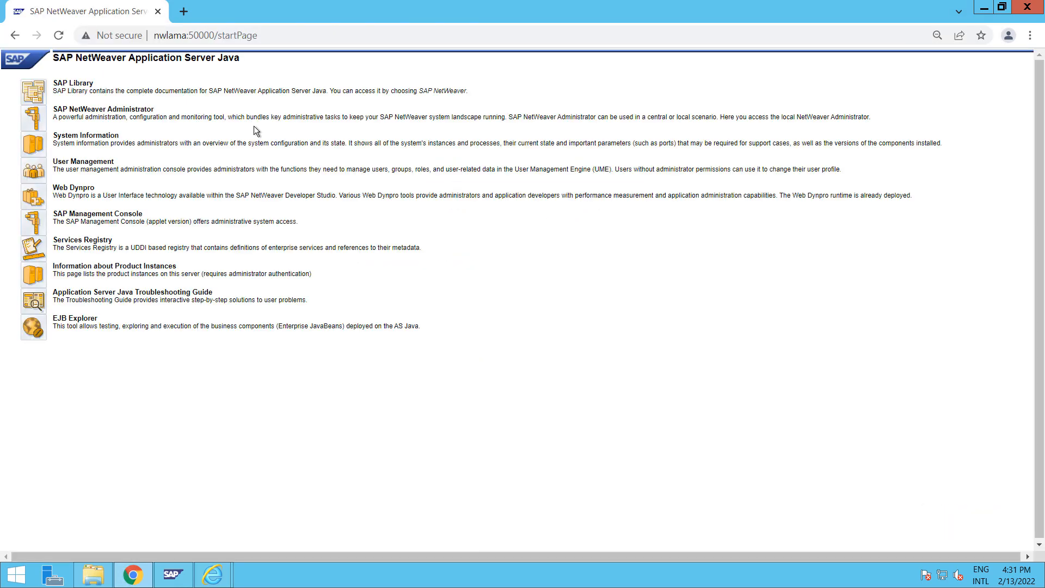
left_click(36, 125)
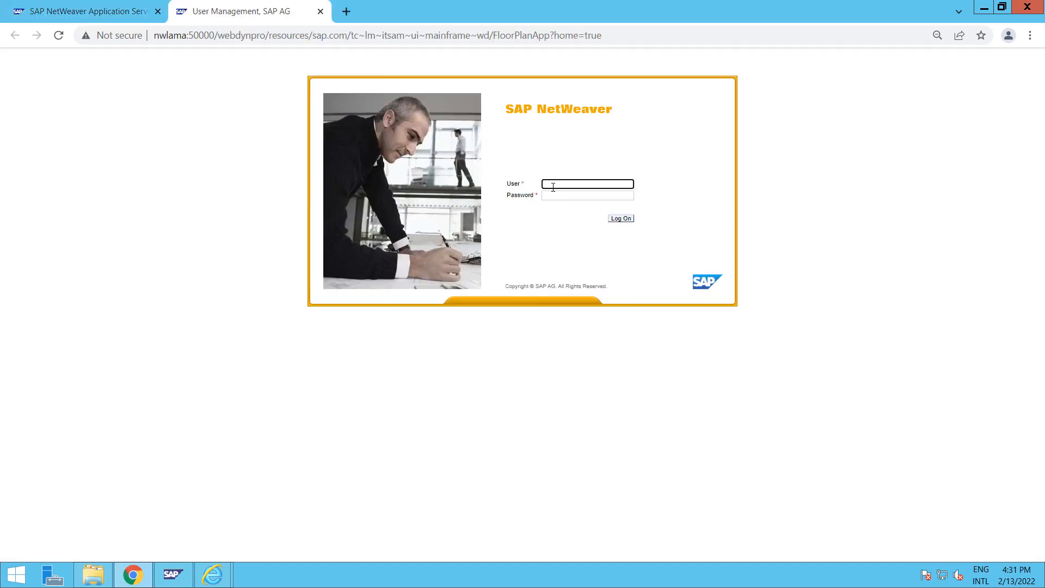
Log on as user administrator with the account password
type("administrator")
key("Tab")
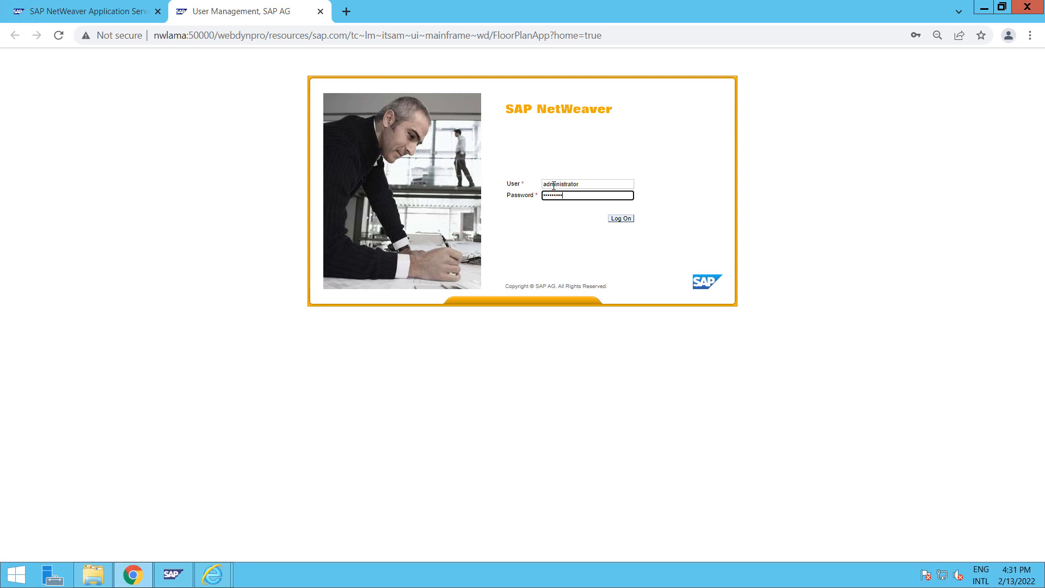
key("Return")
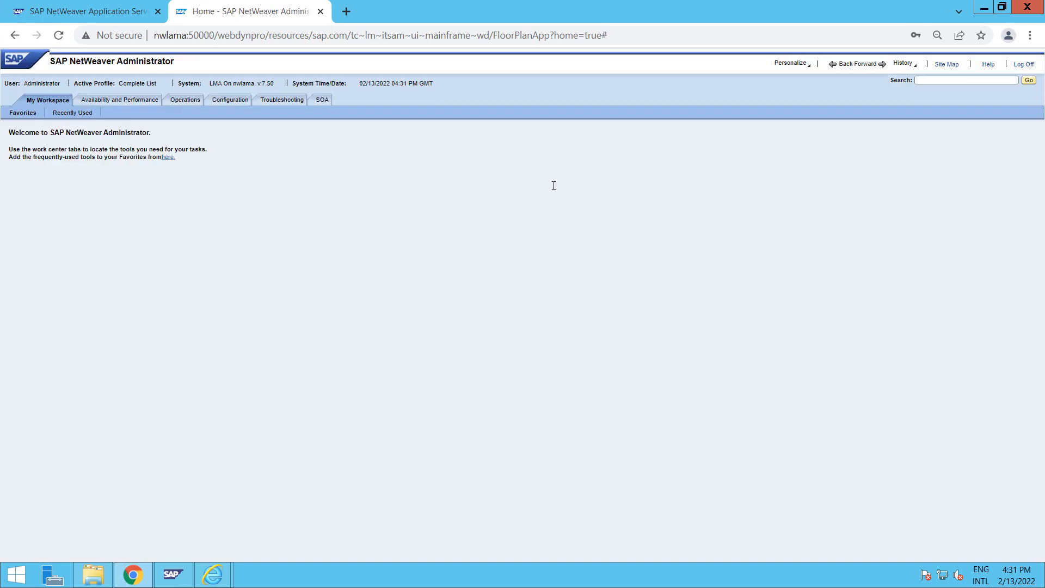
Reset Chrome zoom to 100% and open the Configuration work center's Scenarios view
left_click(1030, 35)
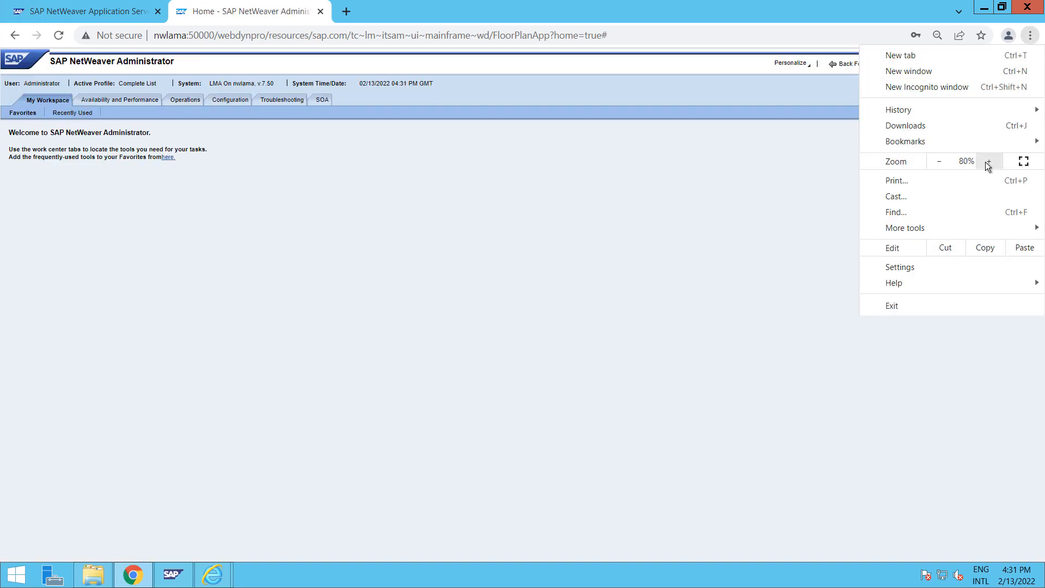
left_click(987, 162)
left_click(989, 161)
left_click(645, 257)
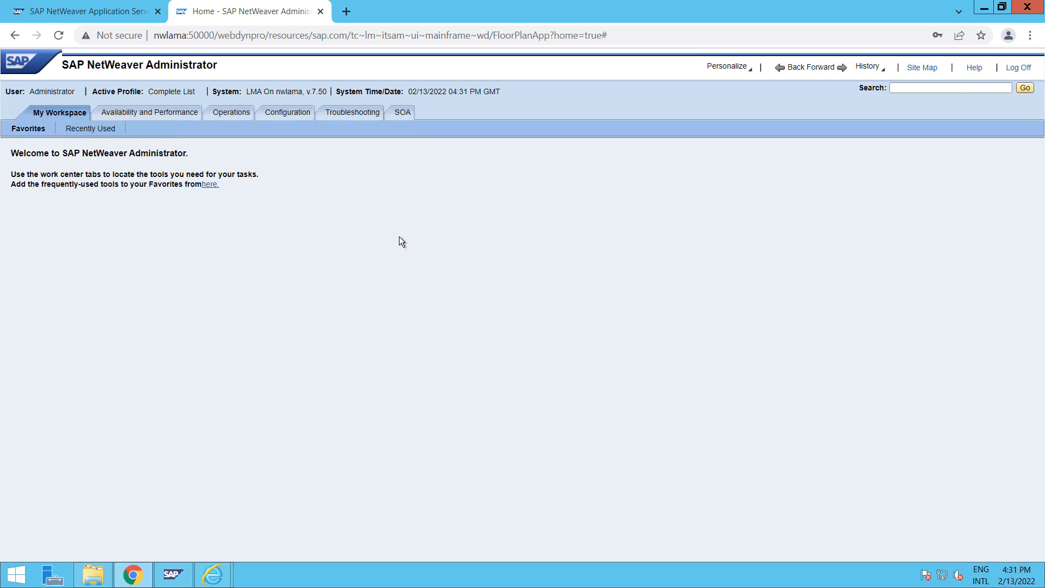
left_click(285, 113)
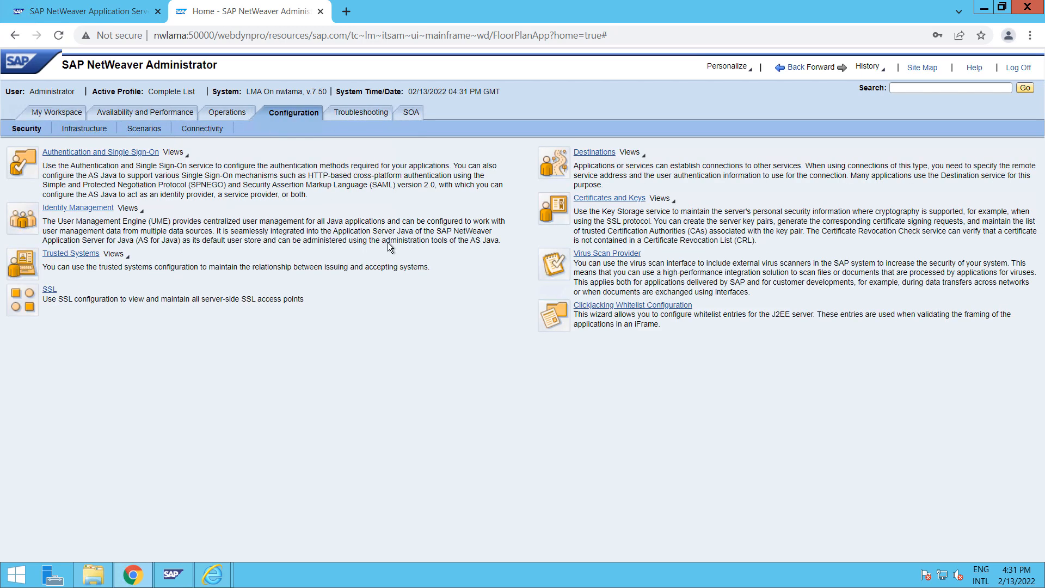
left_click(146, 128)
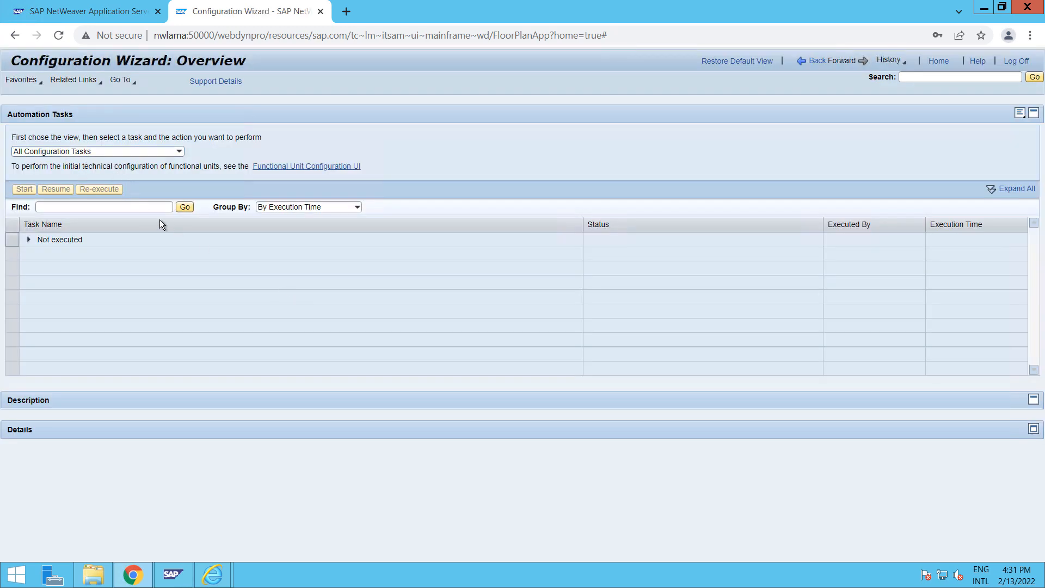
Start the Initial Setup for SAP Landscape Management task from the Not executed group
left_click(32, 239)
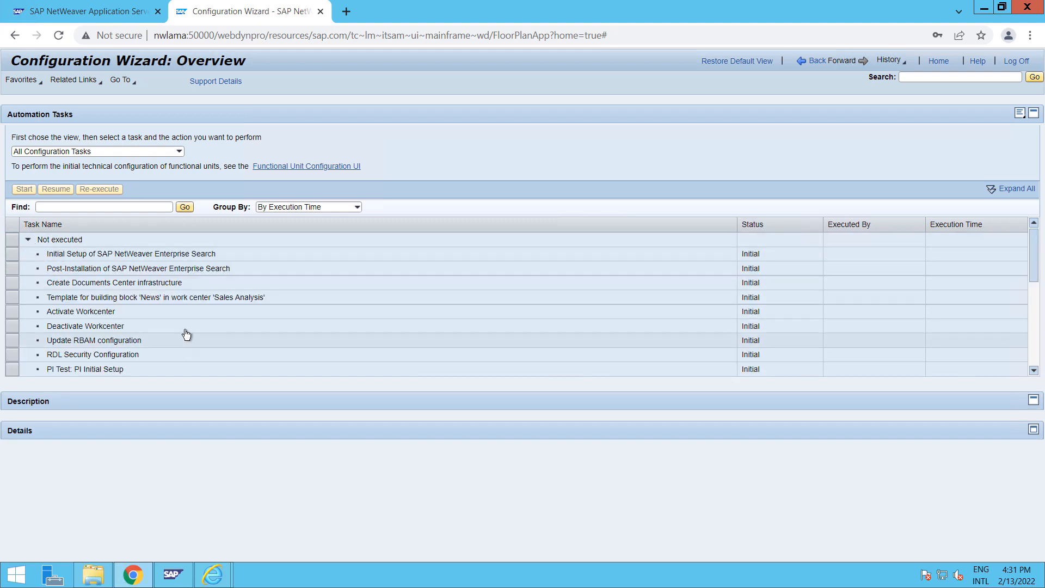
scroll(186, 334, "down", 2)
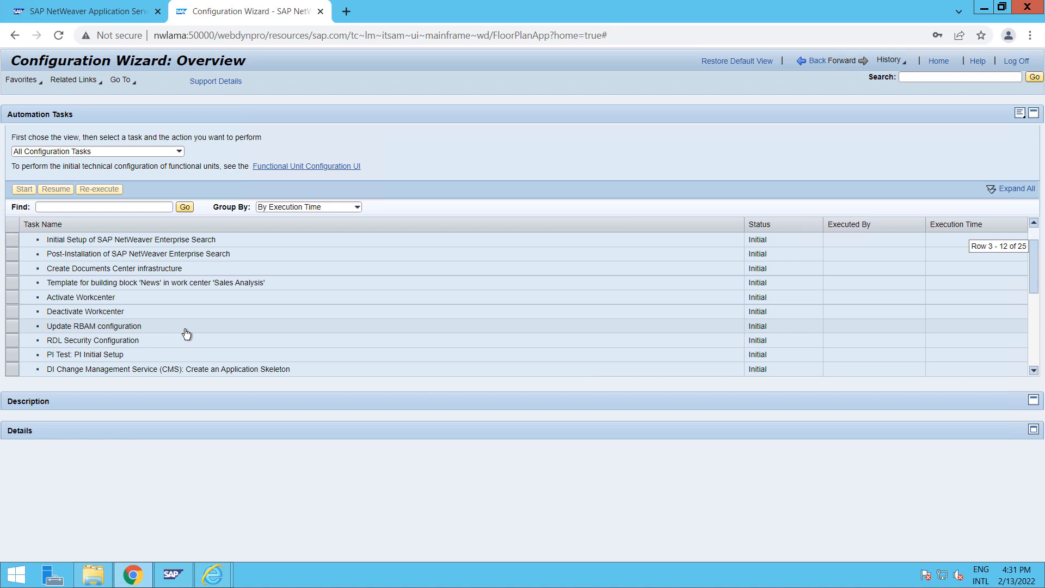
scroll(186, 334, "down", 2)
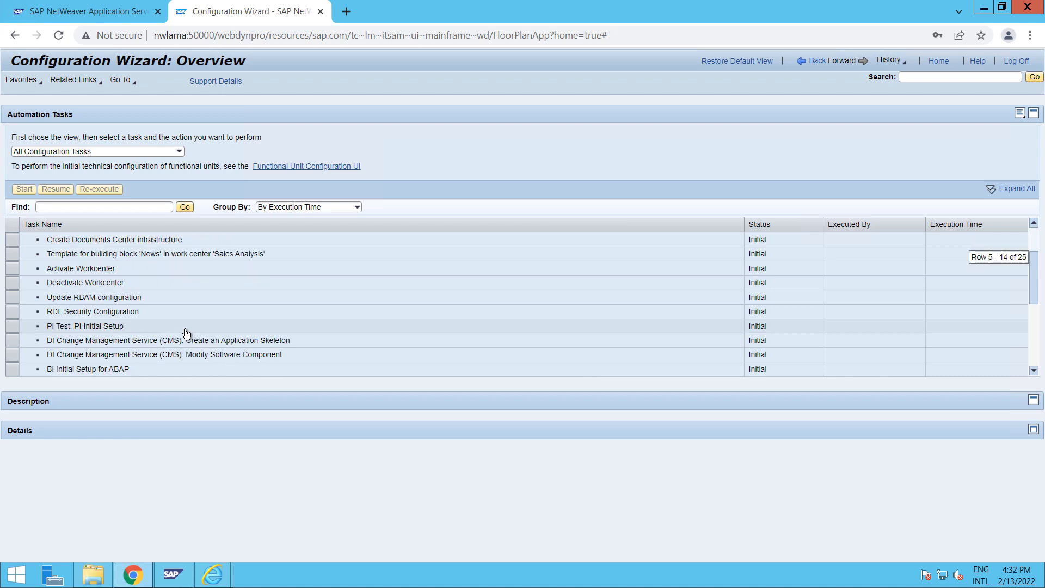
scroll(186, 333, "down", 6)
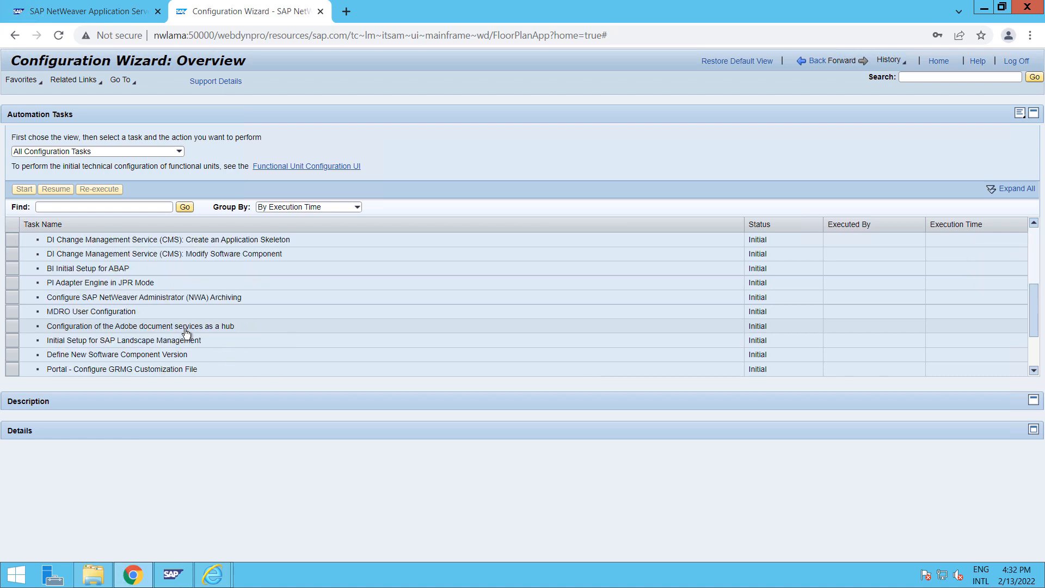
left_click(94, 346)
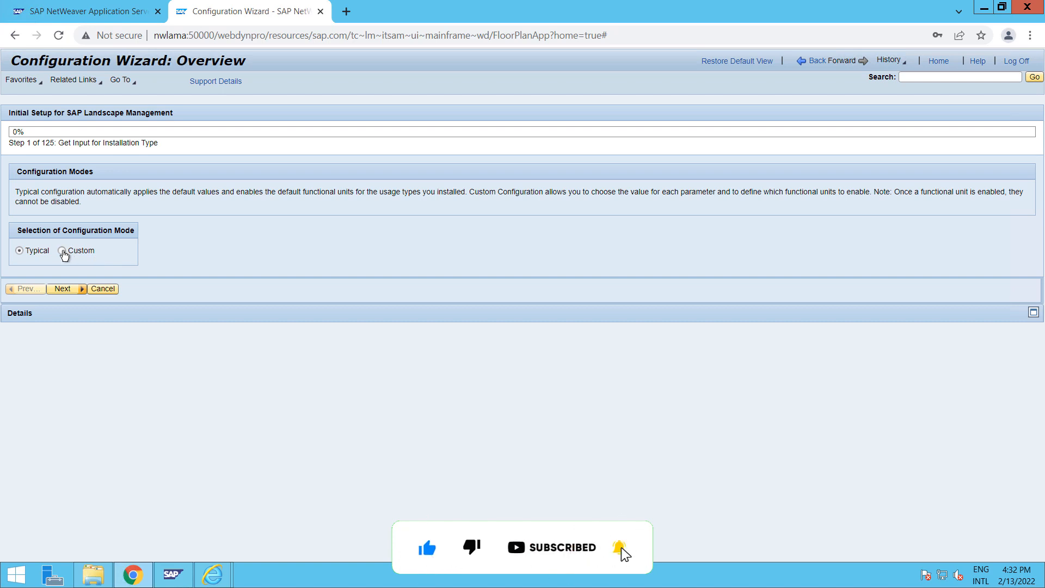
Choose Custom configuration mode and advance the wizard
left_click(62, 251)
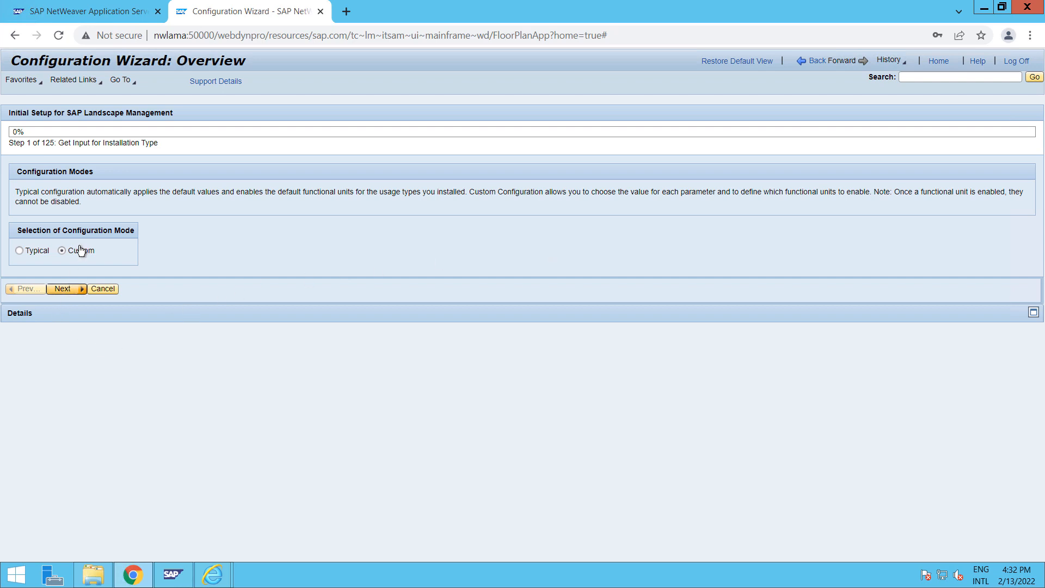
left_click(76, 289)
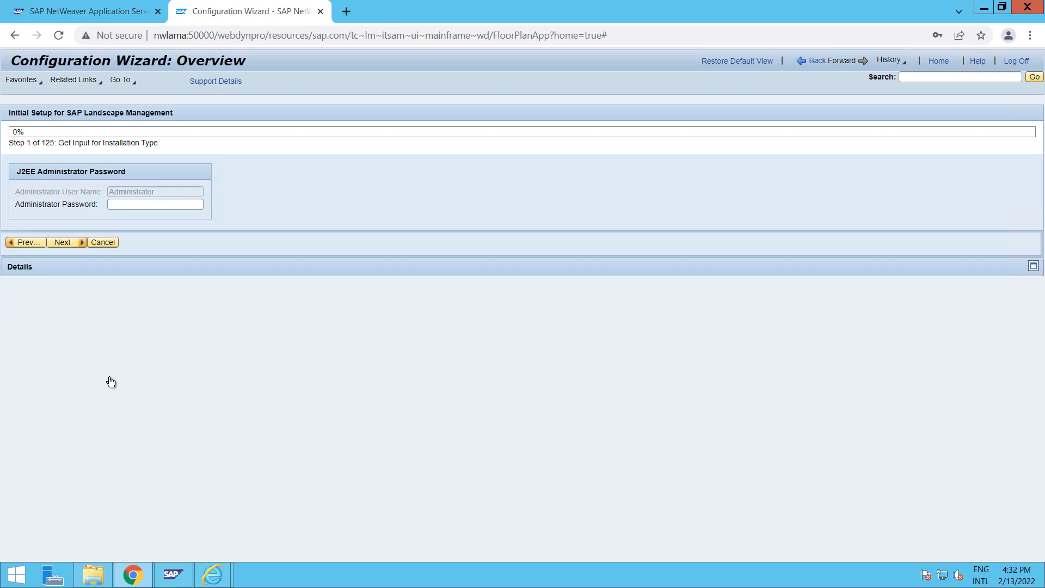
Enter the J2EE administrator password and continue the wizard
left_click(136, 204)
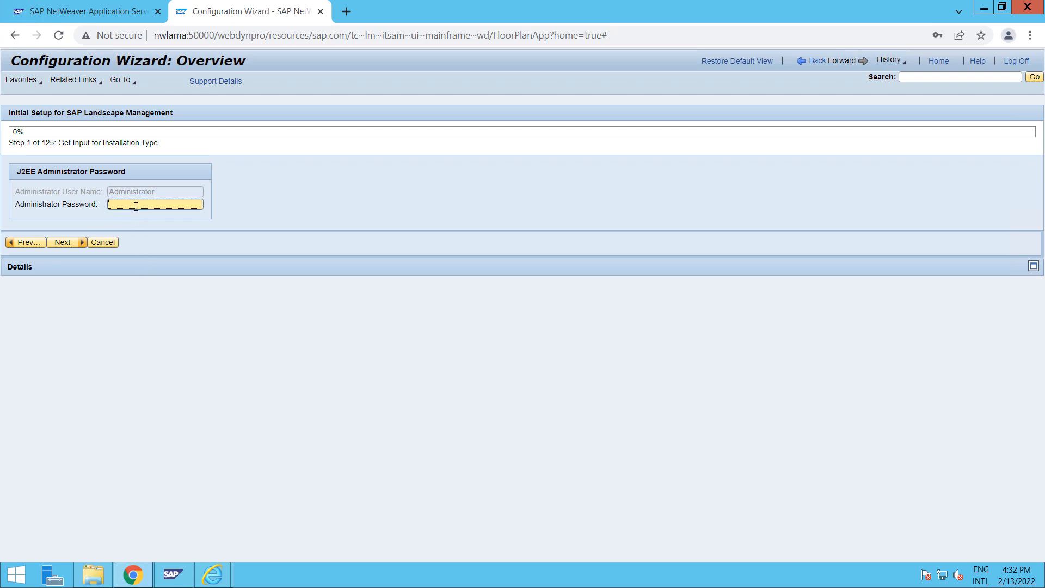
type("••••••••")
left_click(58, 242)
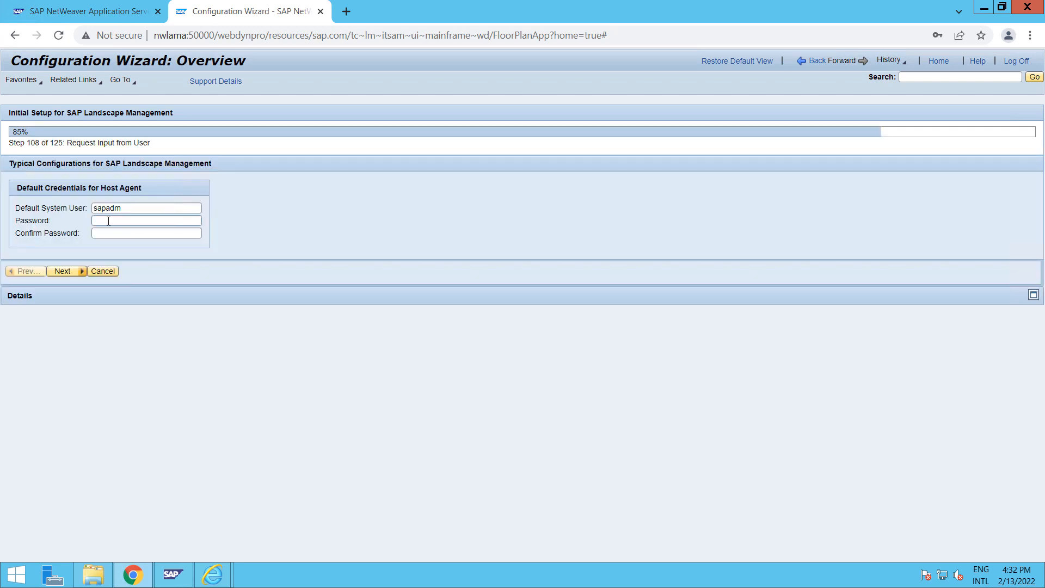
Enter and confirm the default Host Agent password for sapadm, then continue
left_click(108, 221)
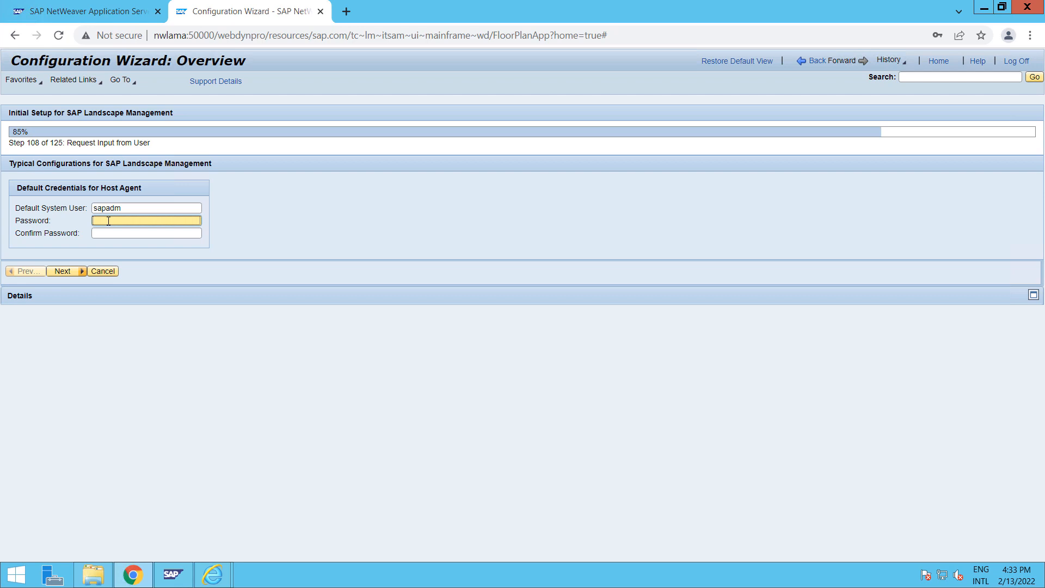
type("•••••••")
key("Tab")
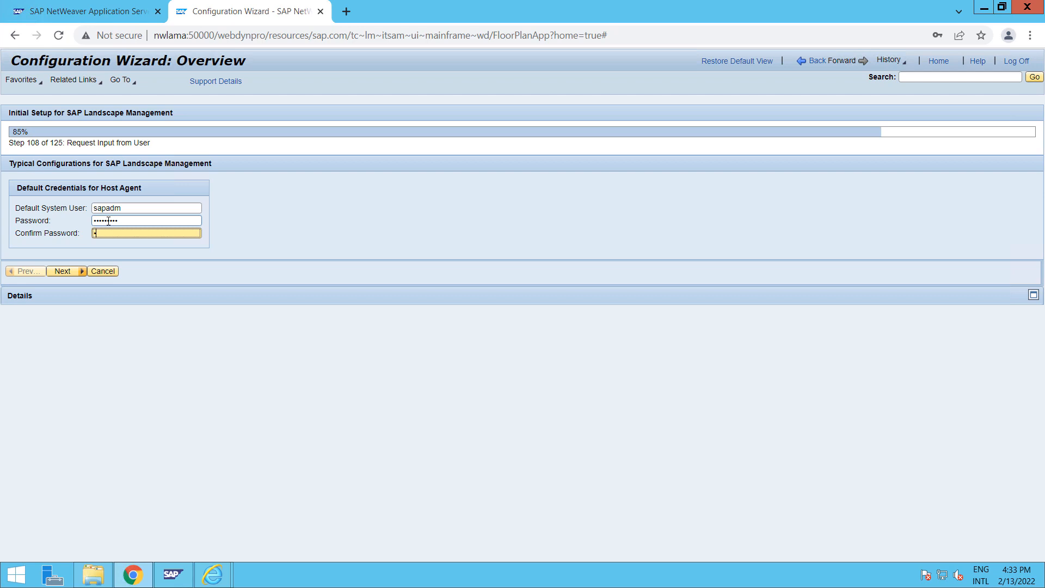
type("•••")
type("•••")
left_click(66, 272)
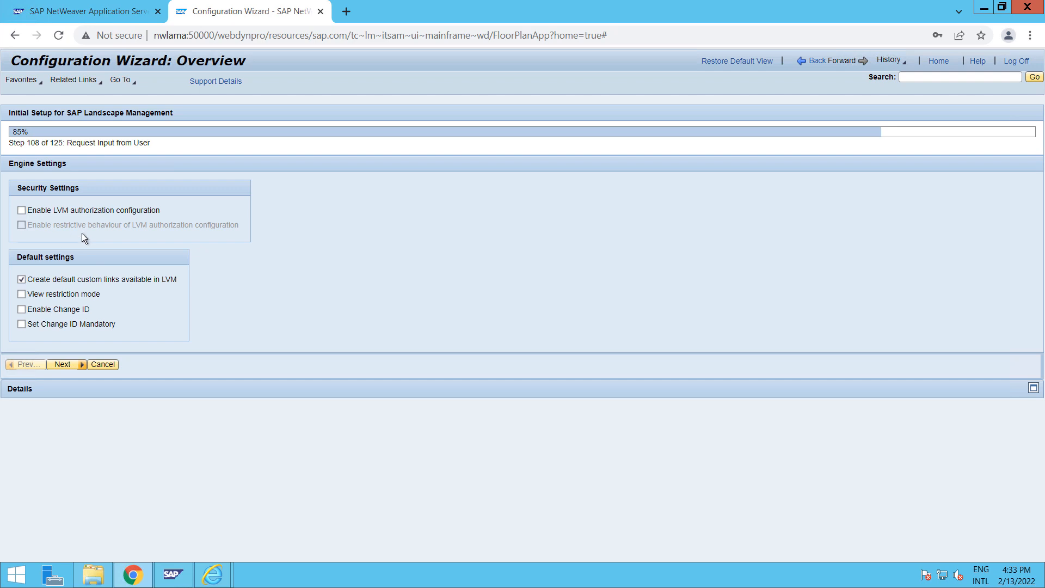
Enable LVM authorization configuration and skip UME group duplication
left_click(21, 210)
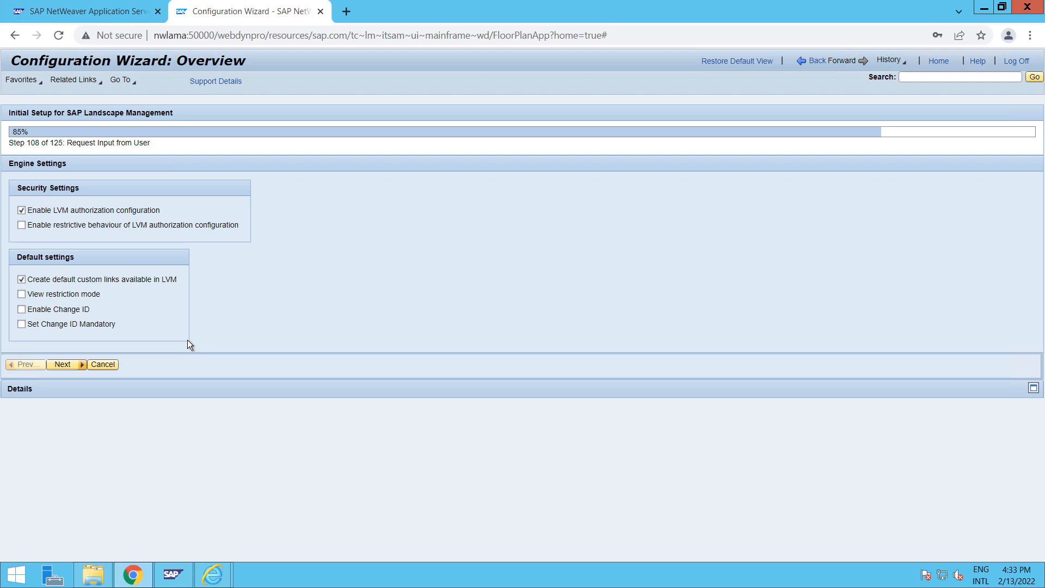
left_click(63, 365)
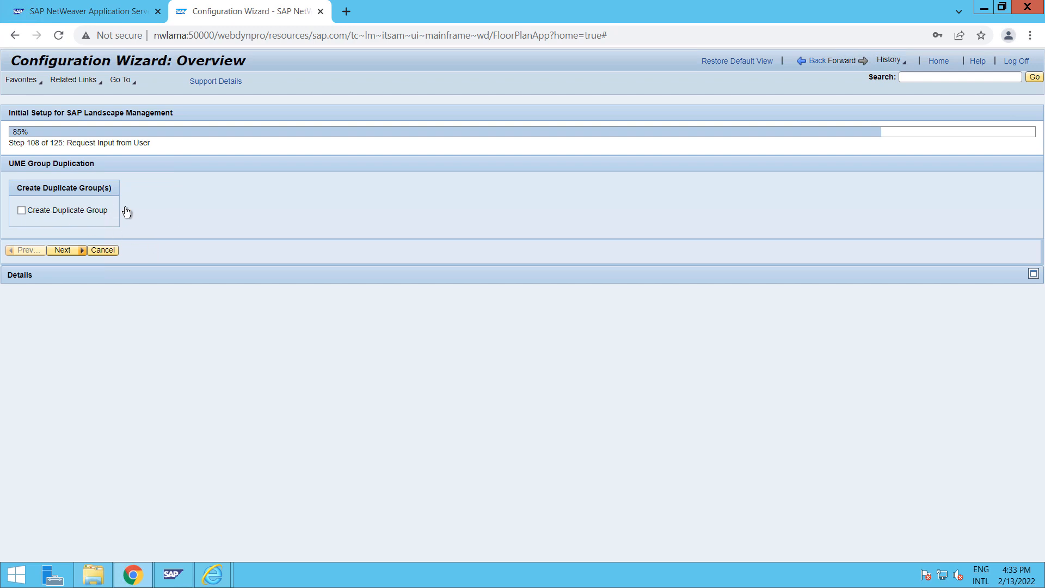
left_click(64, 253)
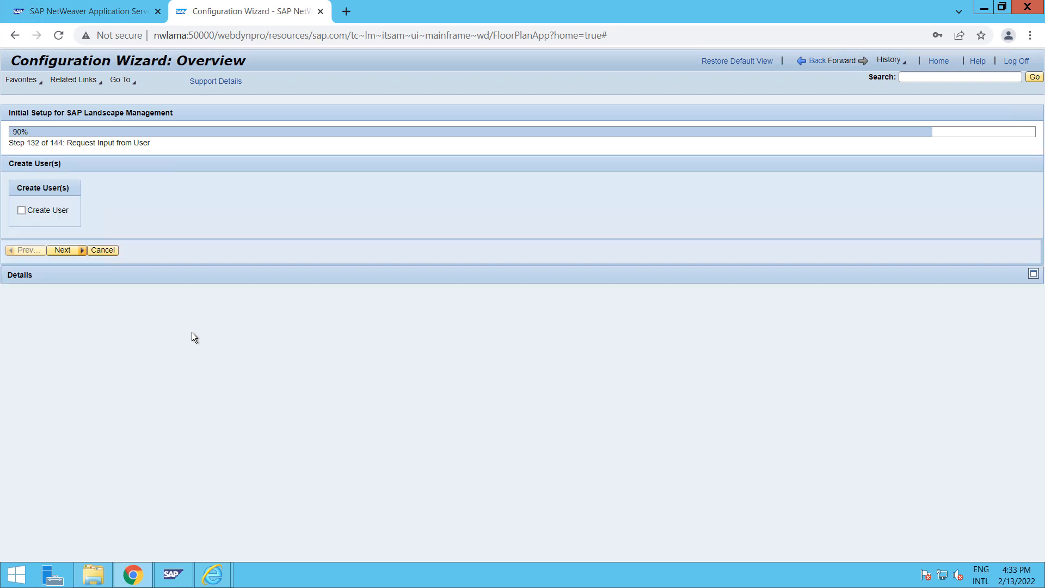
Choose to create a user and enter the new user's name and password
left_click(21, 210)
left_click(99, 263)
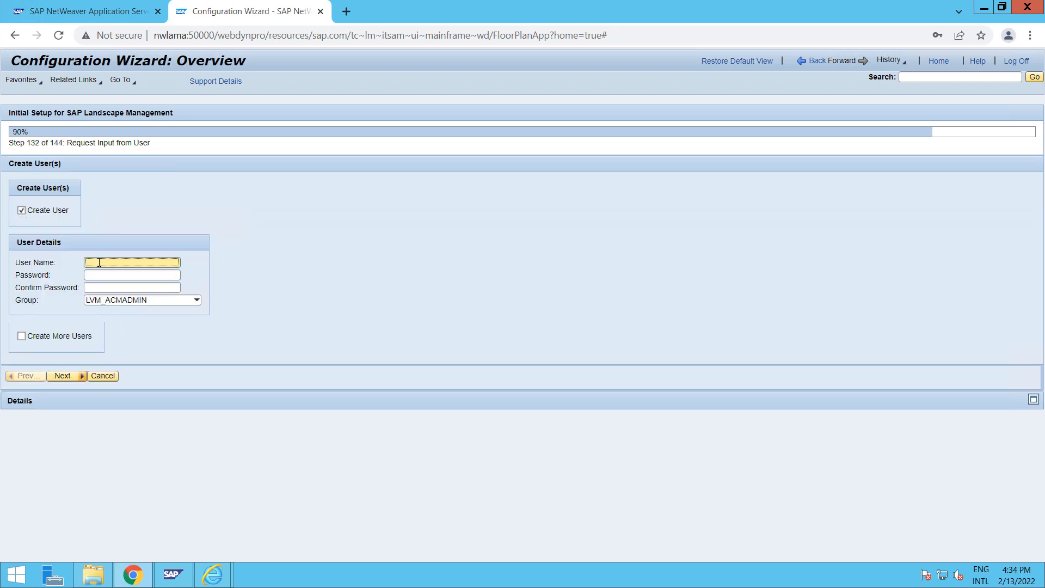
type("mandeep")
key("Tab")
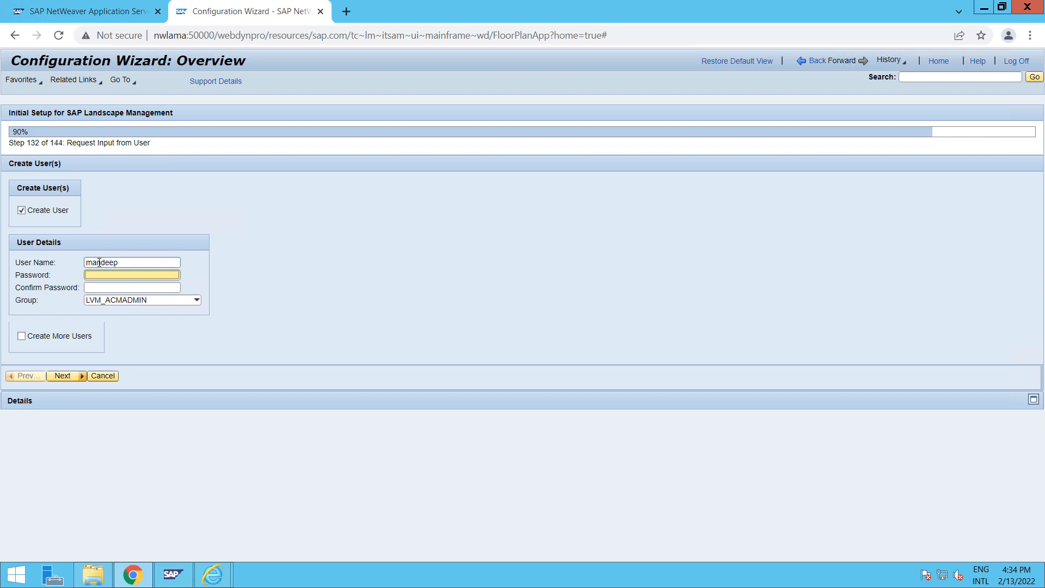
type("Password1")
key("Tab")
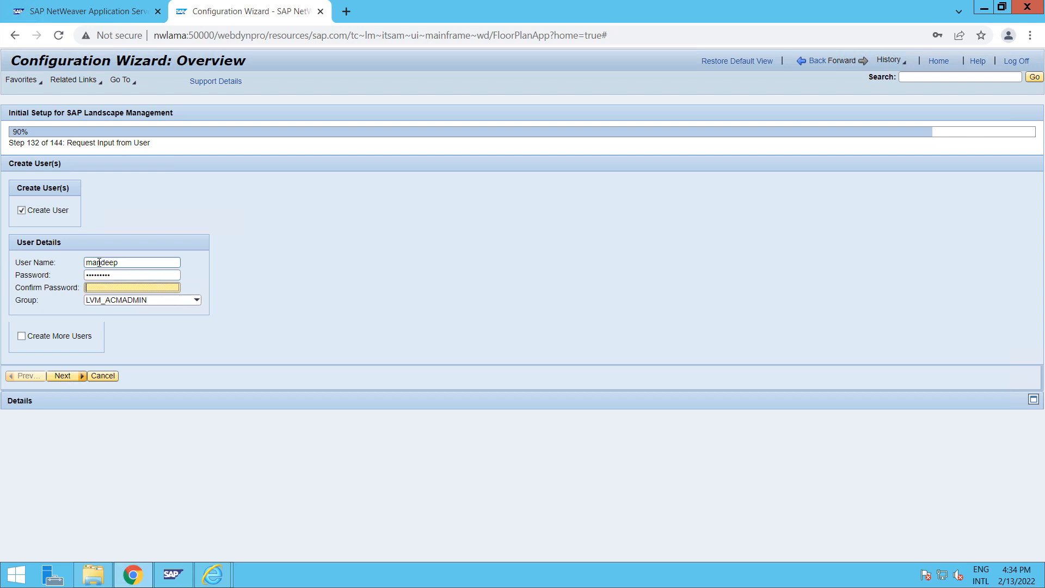
type("Password1")
Assign the new user to group LVM_SUPERADMIN and finish the wizard
left_click(197, 302)
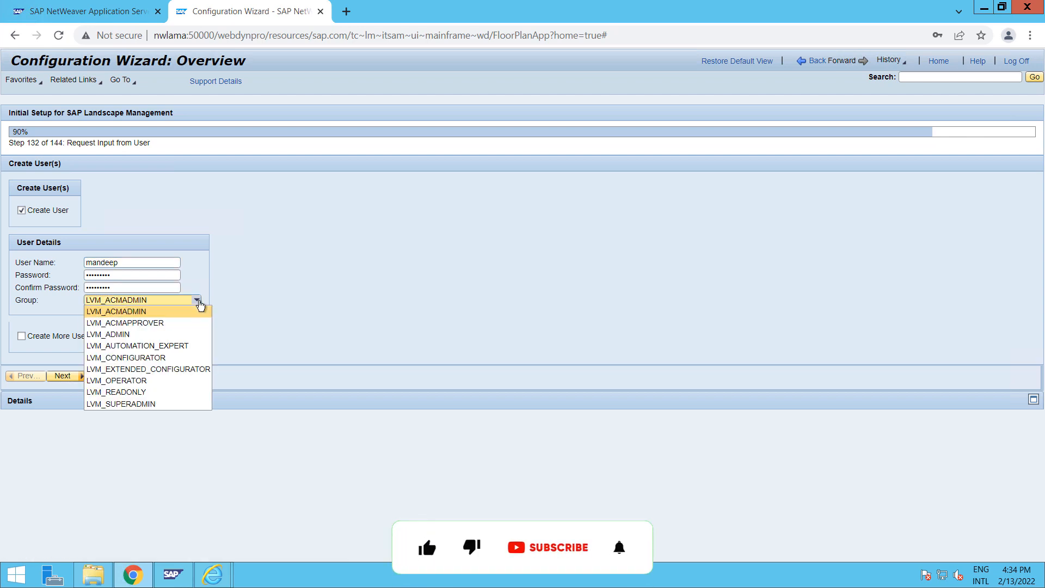
left_click(130, 334)
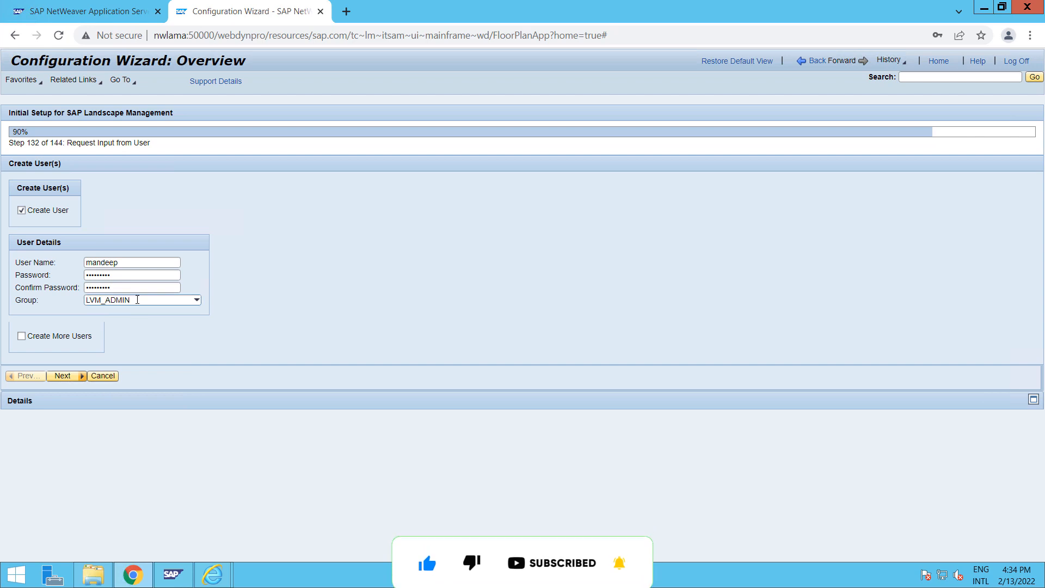
left_click(138, 299)
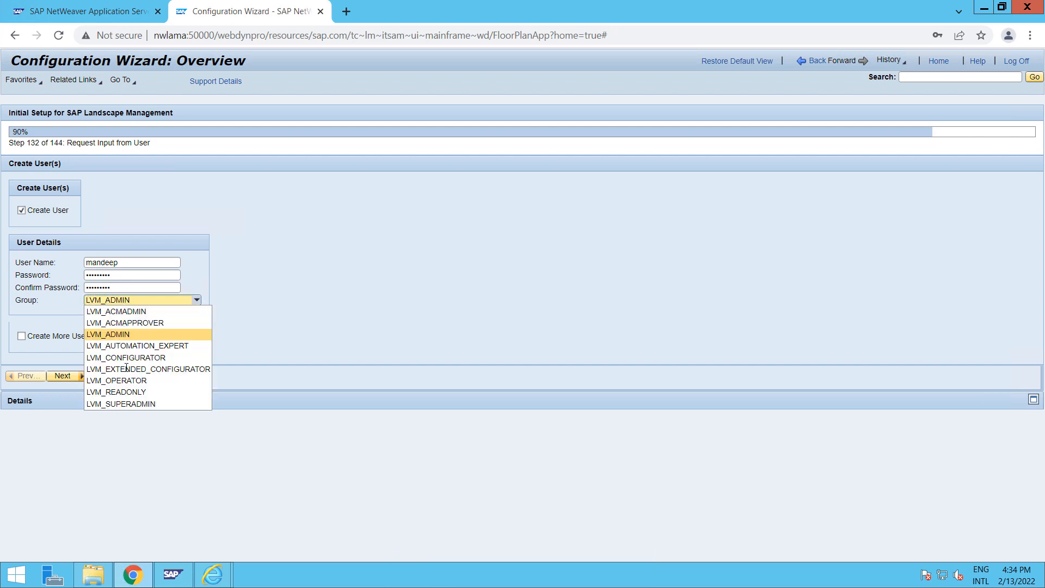
left_click(121, 404)
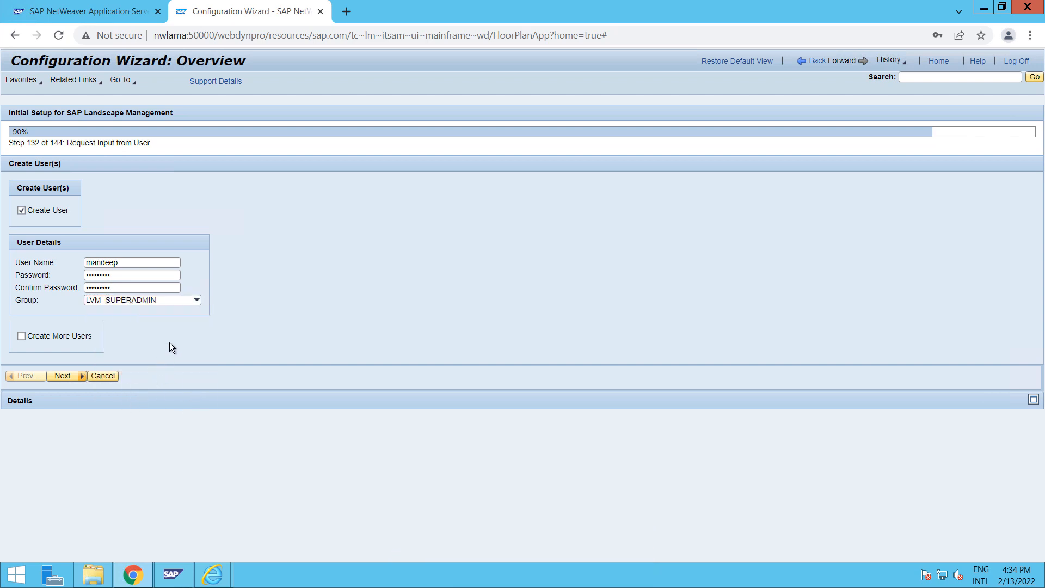
left_click(65, 376)
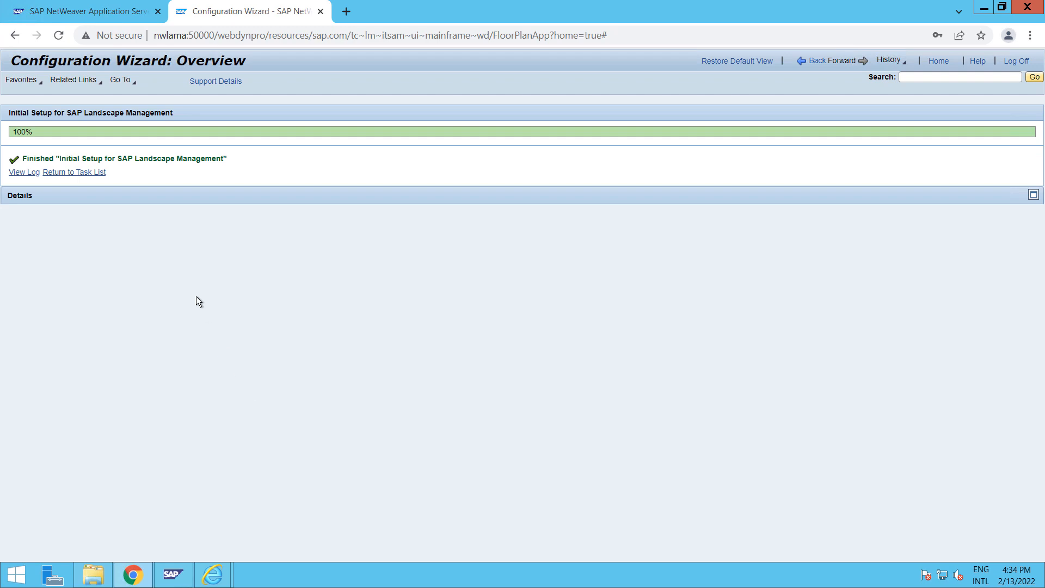
Return to the Automation Tasks list and bring the SAP Management Console to the front
left_click(70, 173)
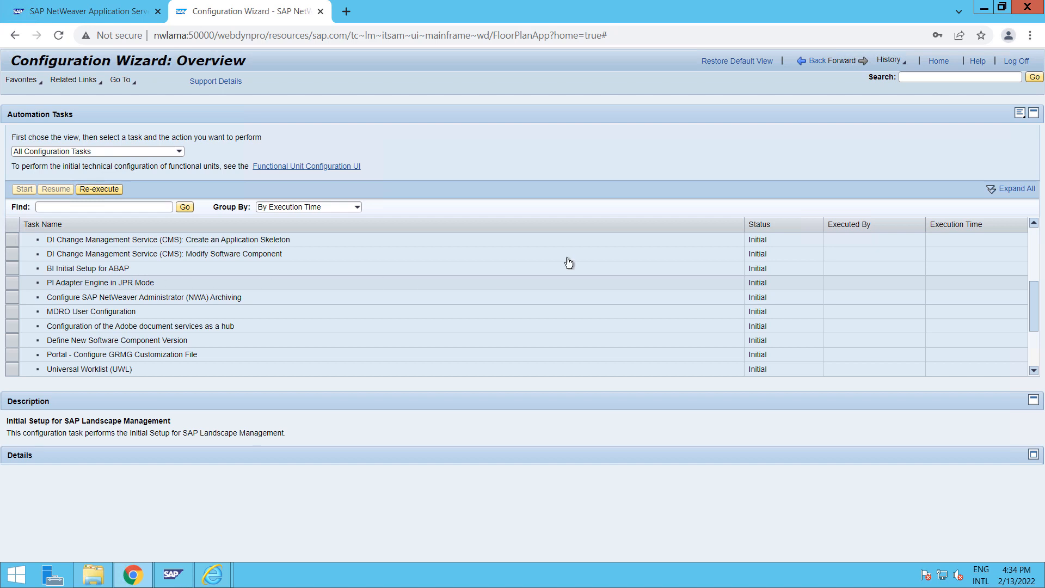
left_click(185, 573)
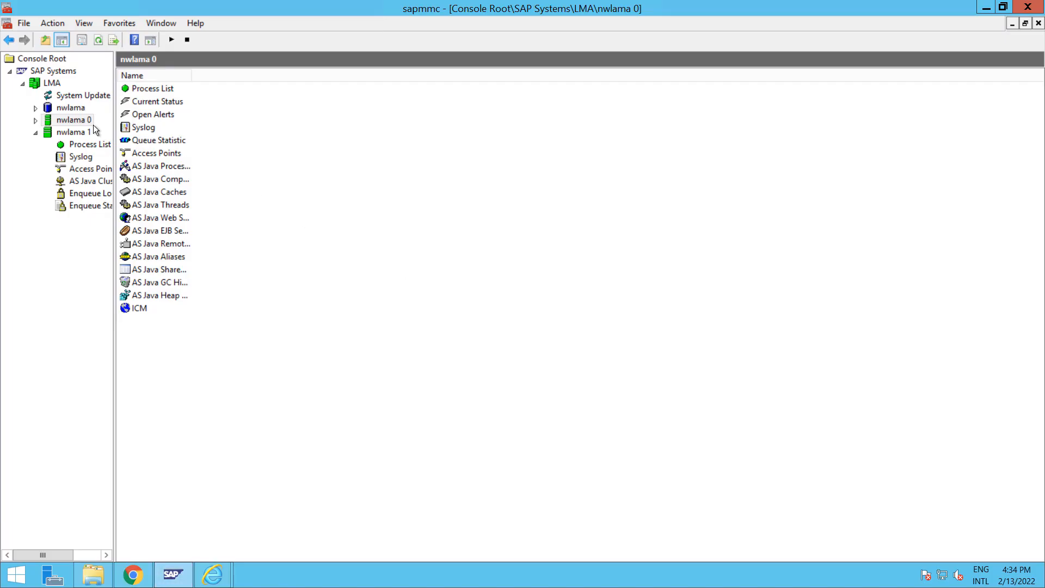
Select and refresh the LMA system's instances in the Management Console, then switch back to Chrome
left_click(52, 83)
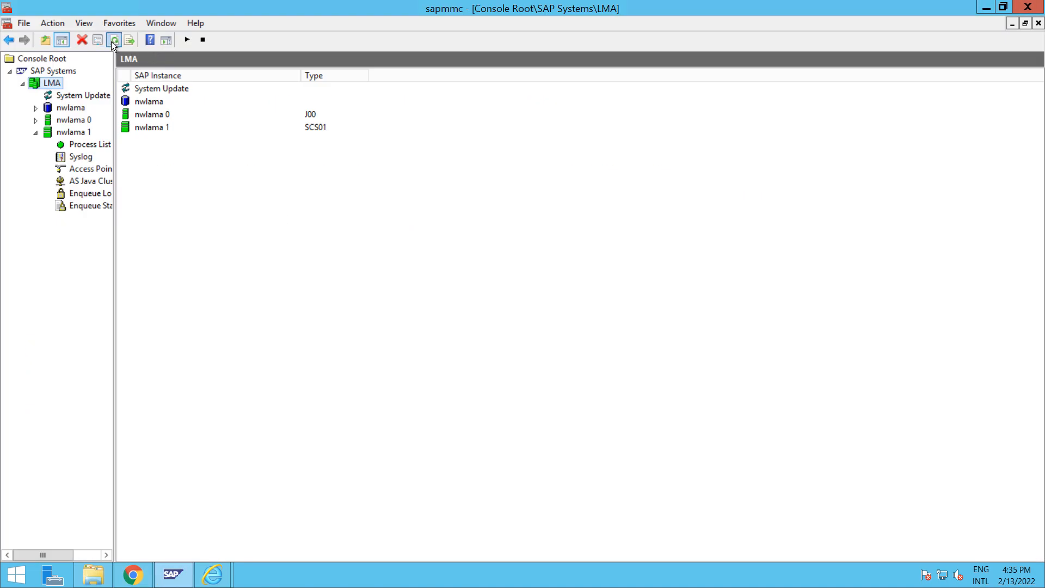
left_click(113, 41)
left_click(133, 576)
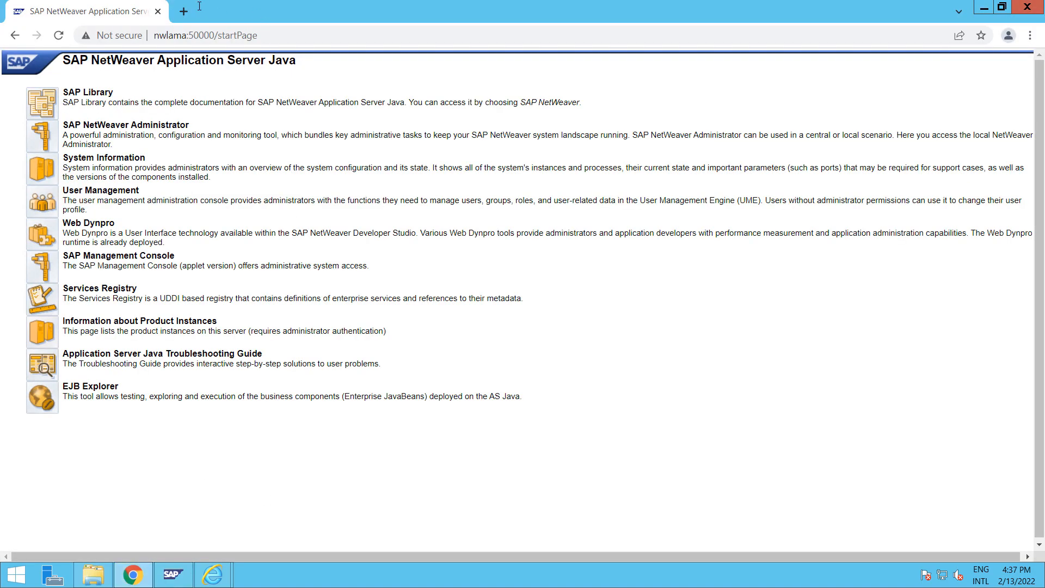
Copy the nwlama:50000 host and port, then load nwlama:50000/lama/ in a new tab
left_click(210, 38)
left_click(211, 37)
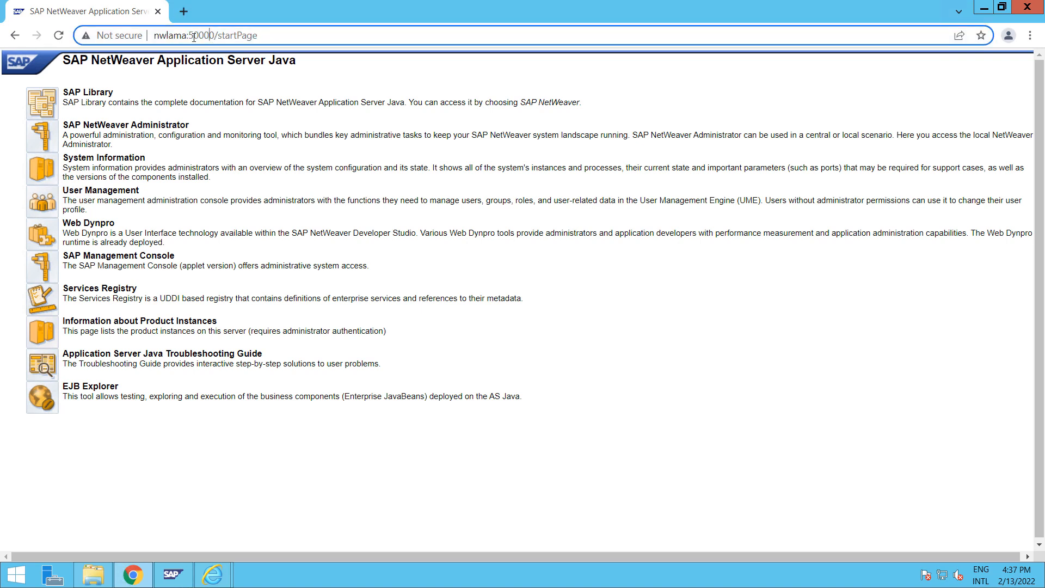
left_click_drag(215, 37, 152, 38)
key("ctrl+c")
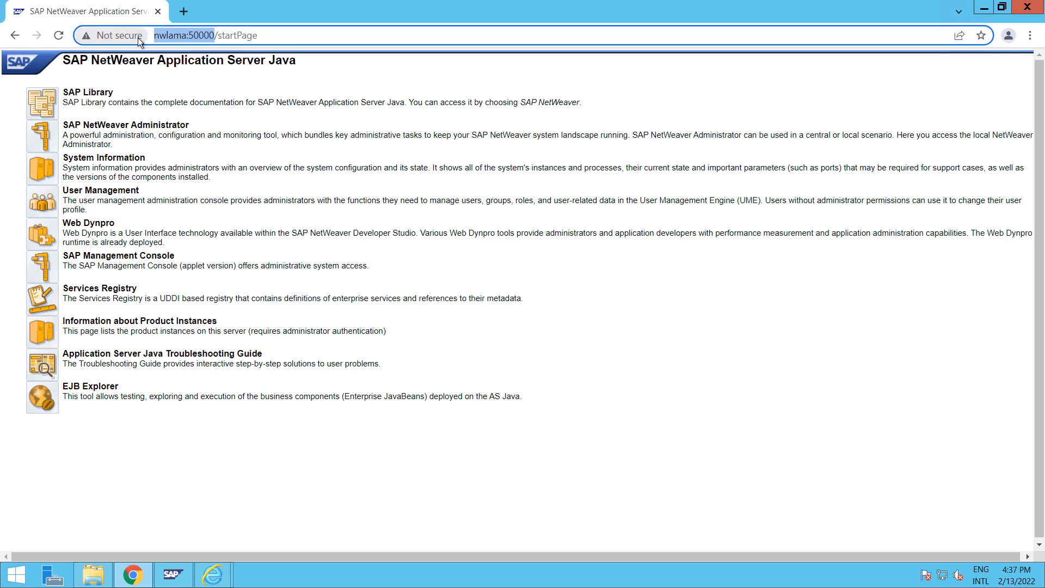
left_click(184, 12)
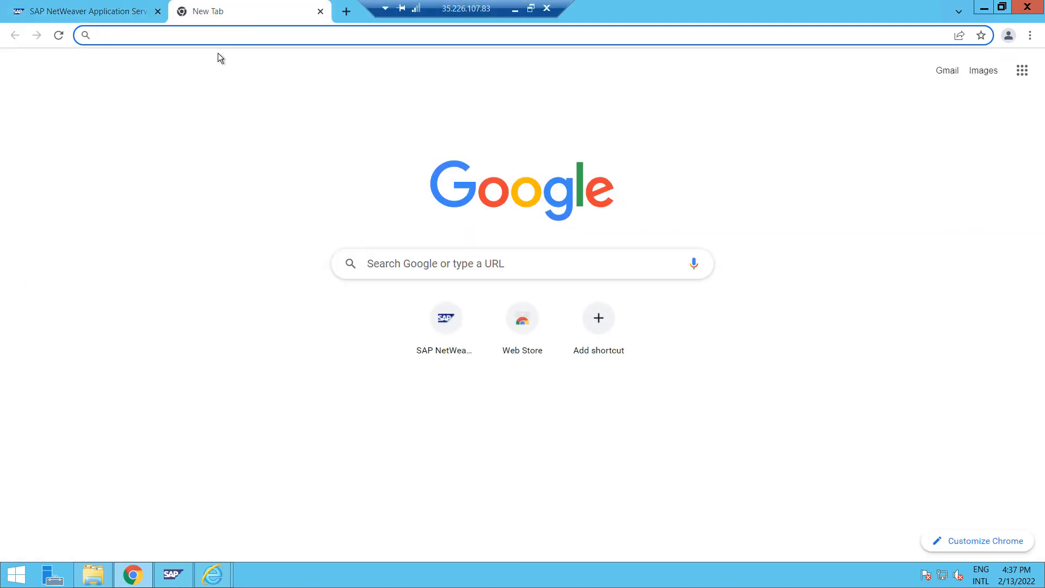
key("ctrl+v")
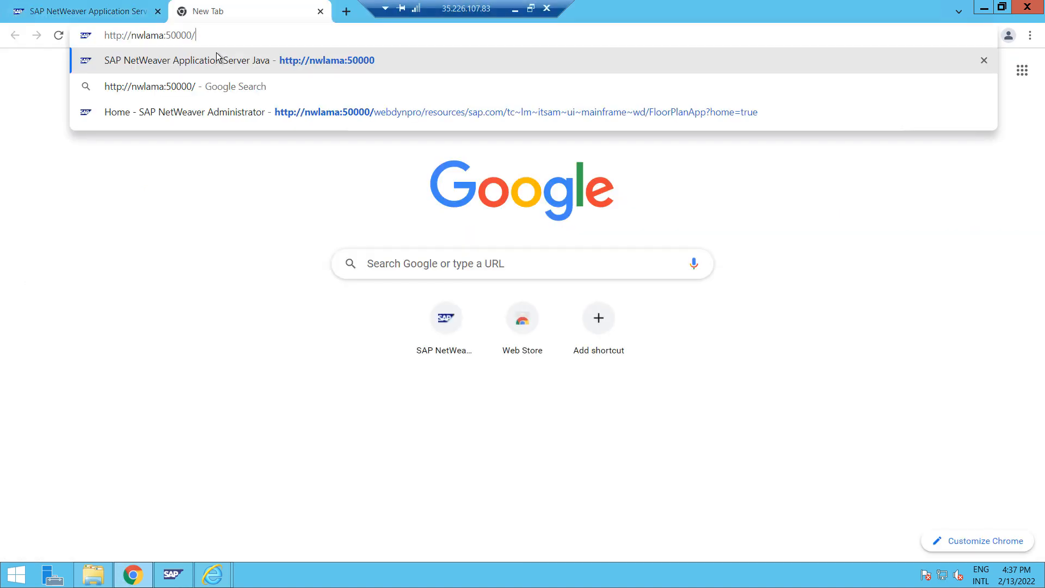
type("lama")
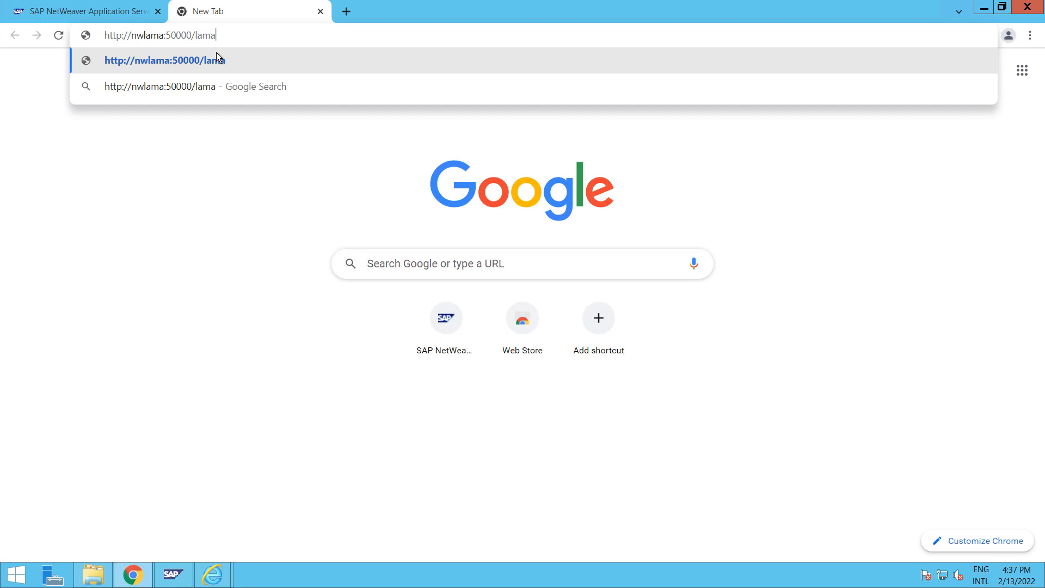
type("/")
key("Return")
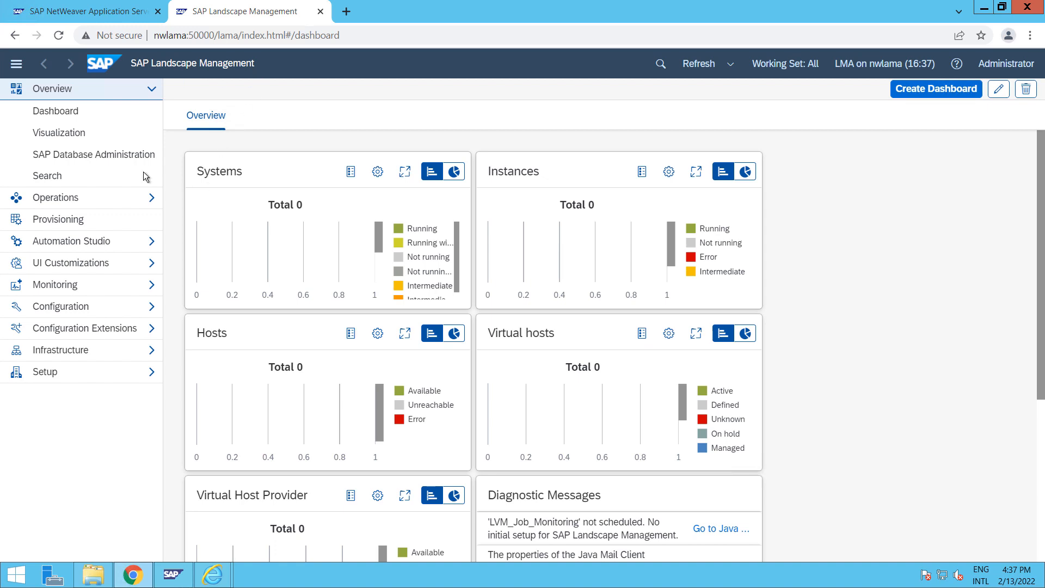
Expand Operations in the LaMa navigation and view the Dashboard showing all totals at 0
left_click(76, 111)
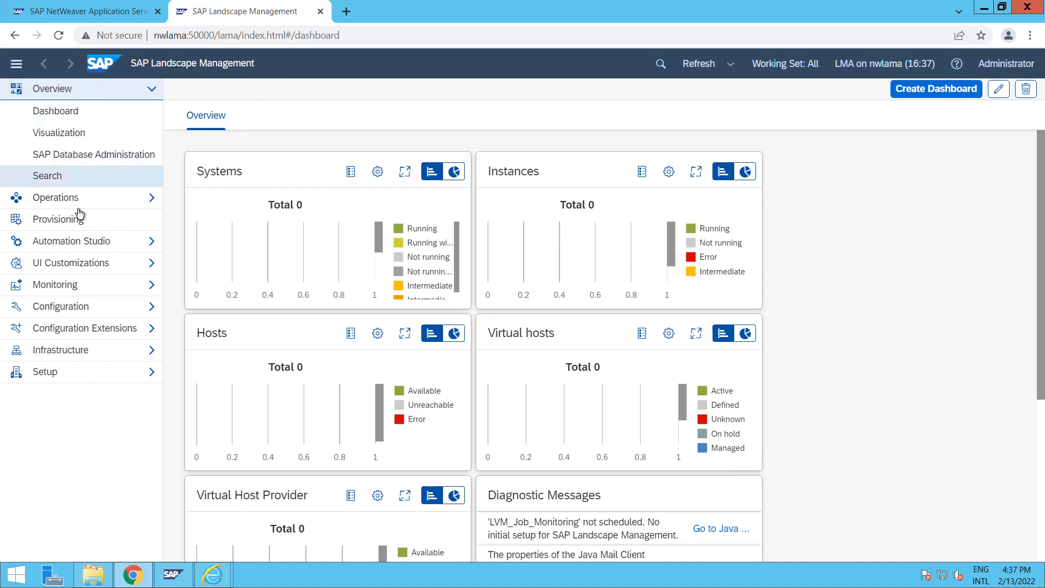
left_click(152, 201)
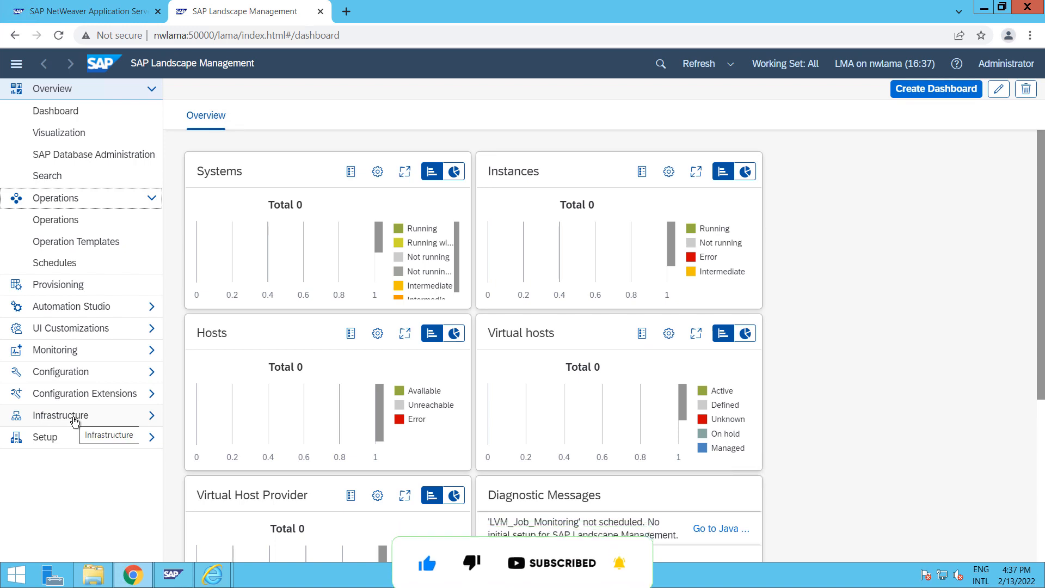
left_click(97, 117)
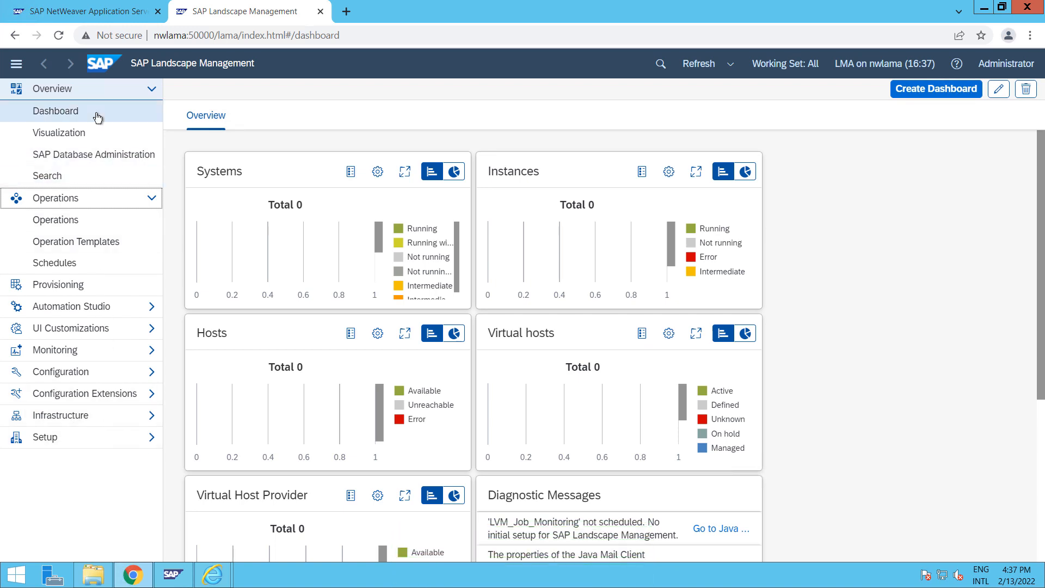